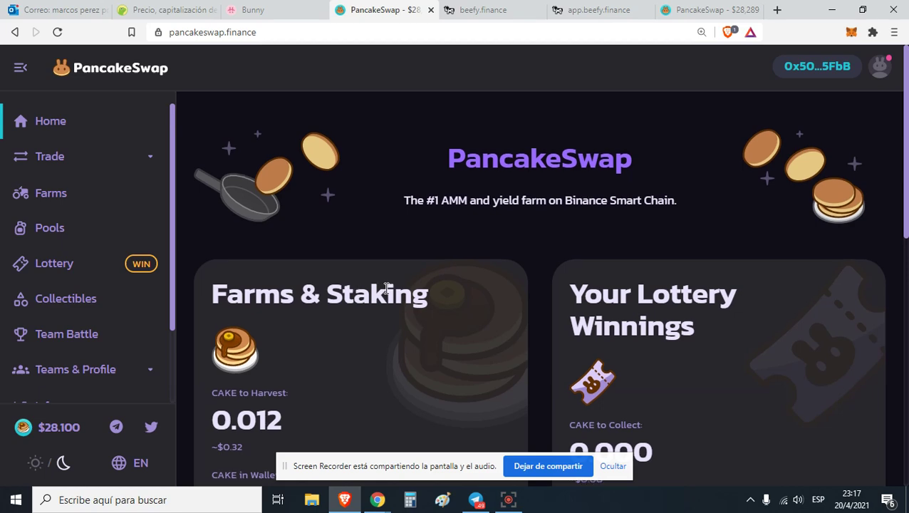
# Step: Look over the Farms & Staking card on the PancakeSwap home page and hide the screen-sharing notice
pyautogui.scroll(-2, 355, 285)
pyautogui.moveTo(428, 192); pyautogui.dragTo(210, 171)
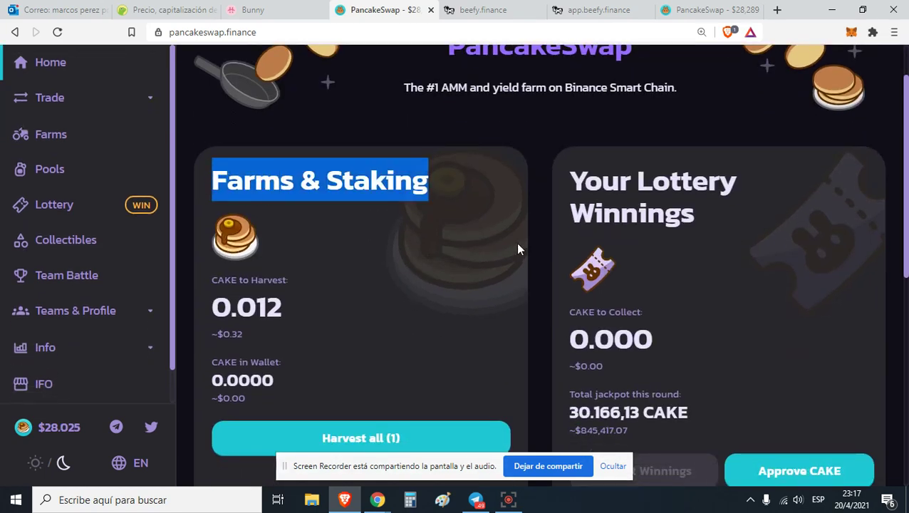
pyautogui.scroll(2, 517, 246)
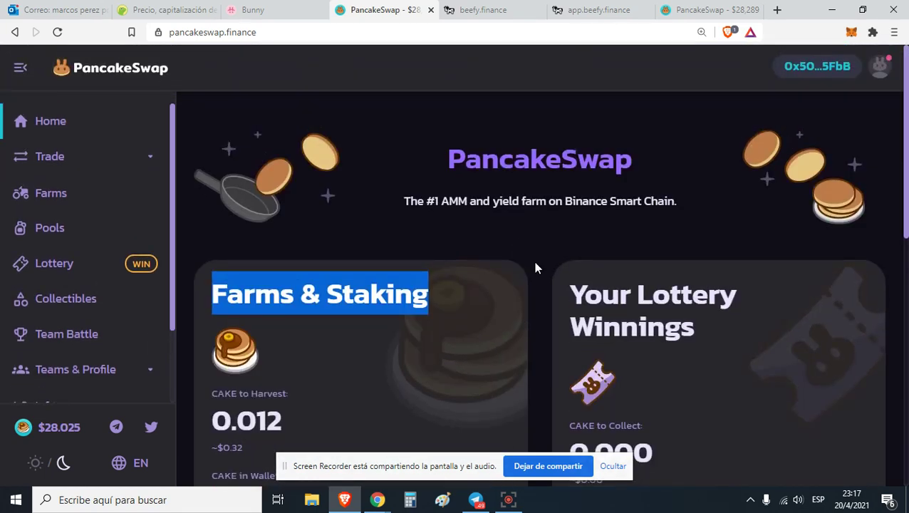
pyautogui.click(626, 468)
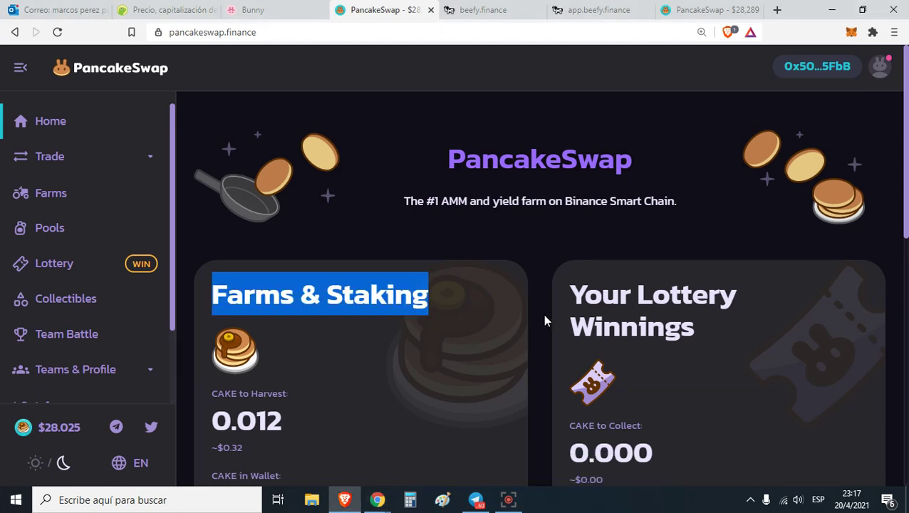
pyautogui.click(454, 380)
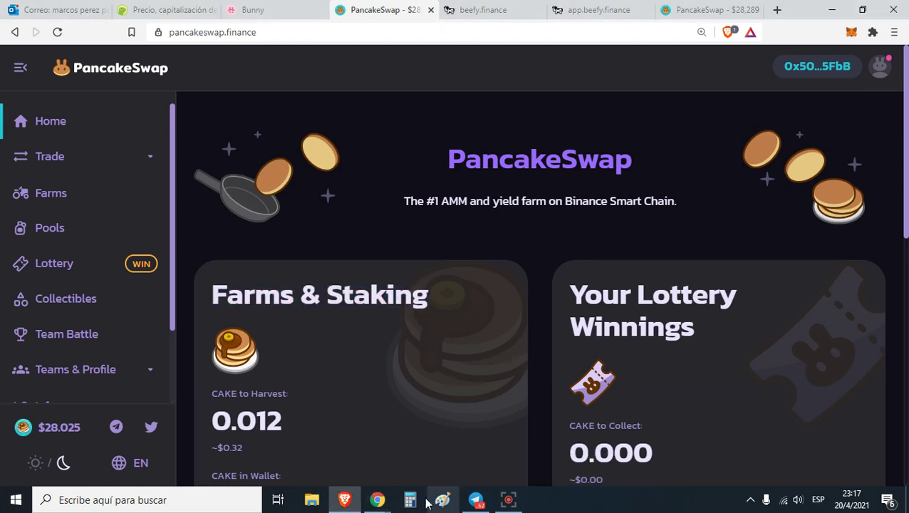
# Step: Switch to the Chrome window and look over the recent uploads on the Cripto Positivo Masivo YouTube channel
pyautogui.click(386, 503)
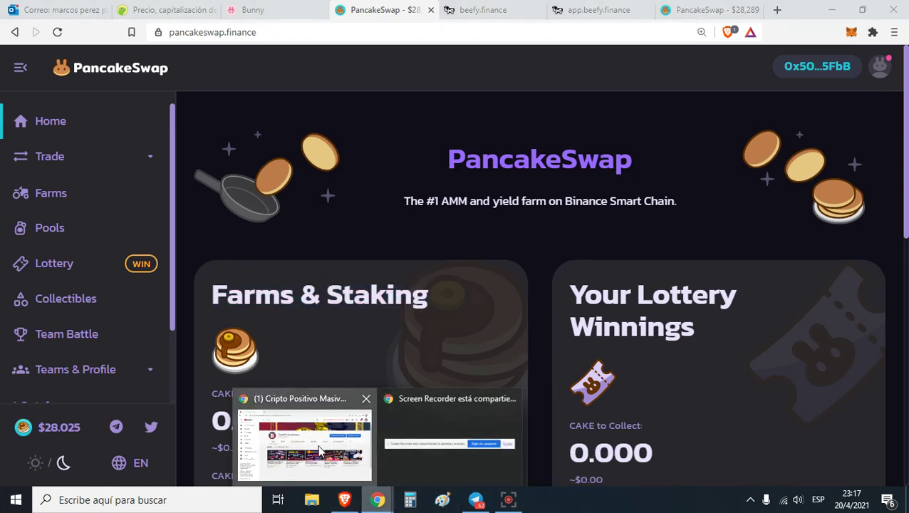
pyautogui.click(321, 449)
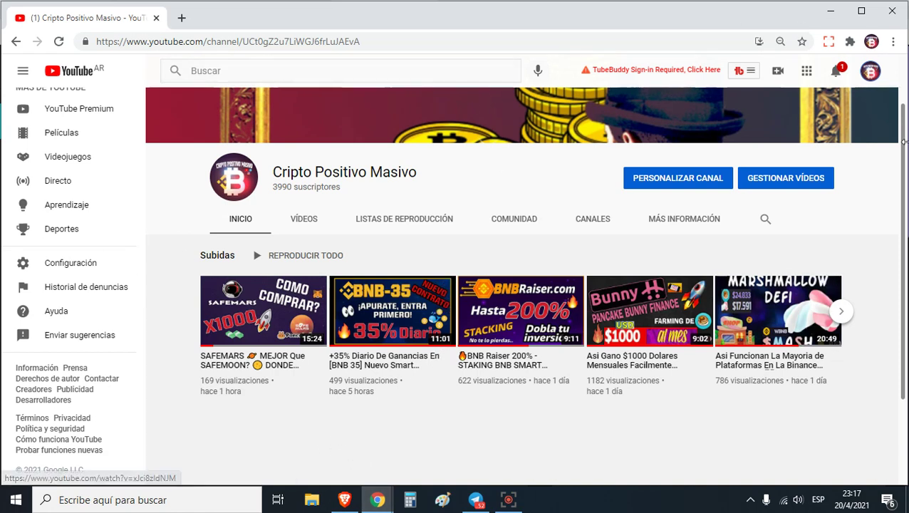
pyautogui.moveTo(545, 335)
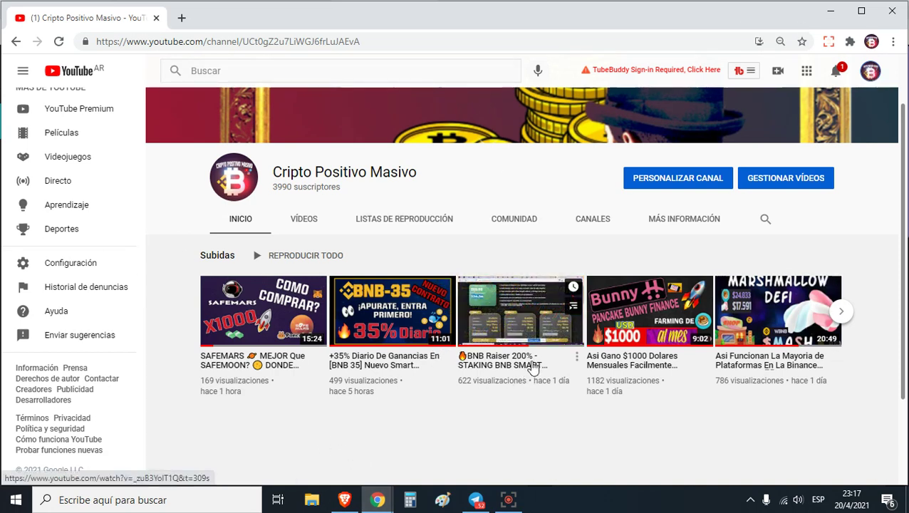
pyautogui.moveTo(479, 379)
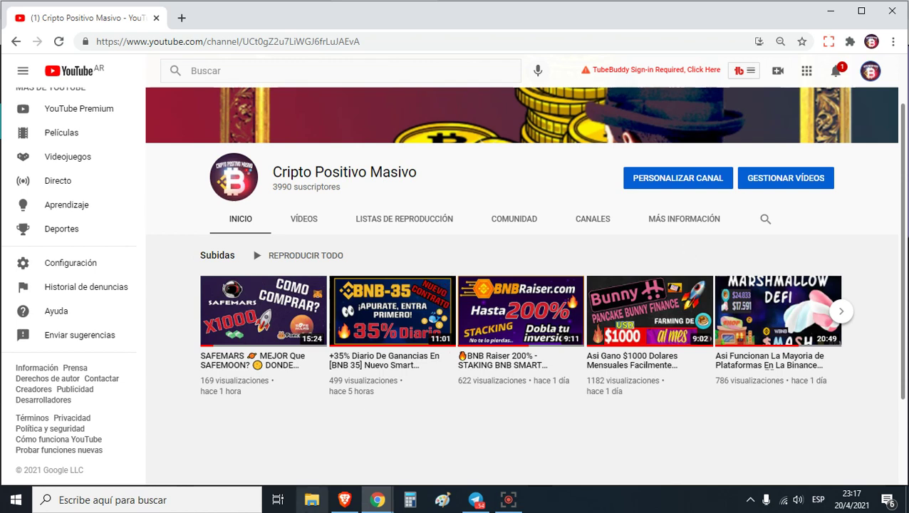
pyautogui.moveTo(340, 507)
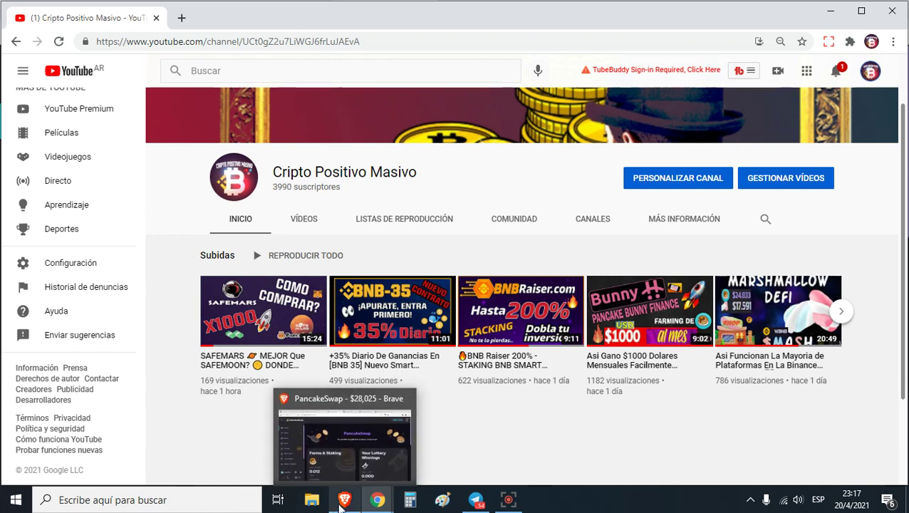
# Step: Return to PancakeSwap in Brave and check the CAKE to Harvest amount on the Farms & Staking card
pyautogui.click(339, 507)
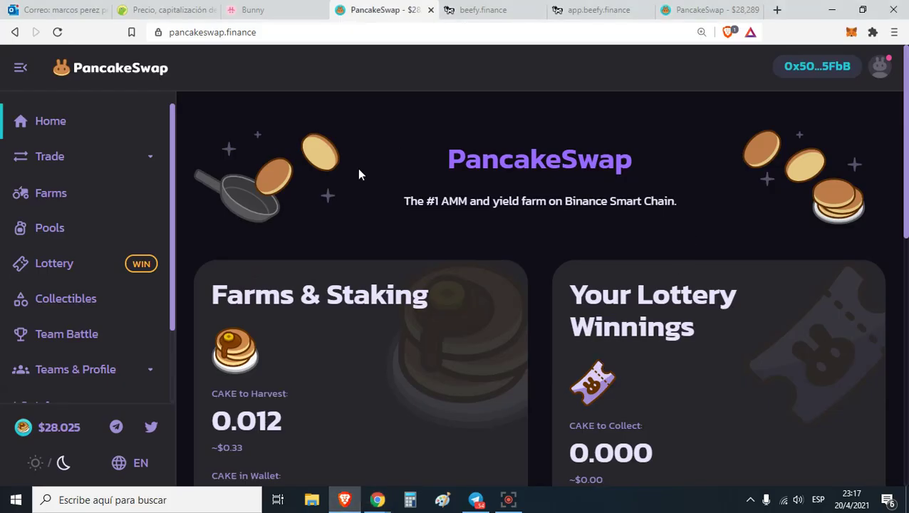
pyautogui.scroll(-3, 363, 214)
pyautogui.scroll(3, 399, 306)
pyautogui.scroll(-2, 356, 331)
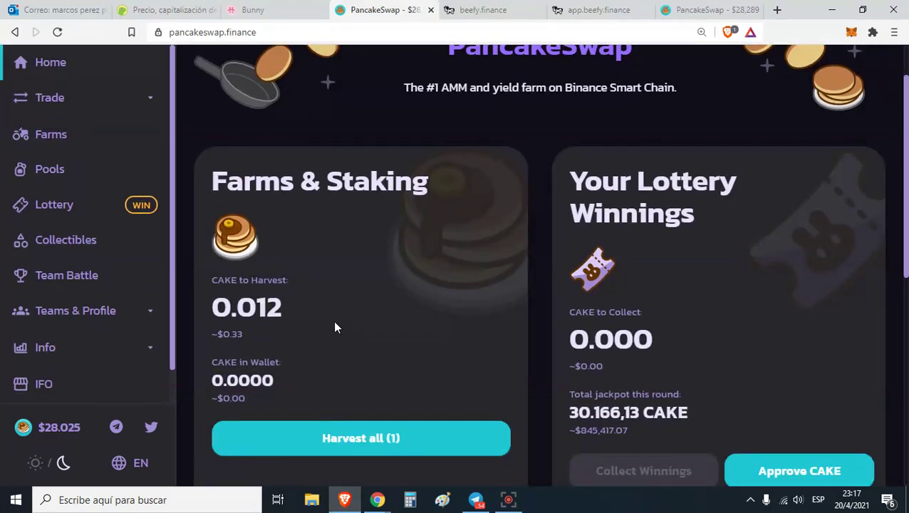
pyautogui.moveTo(334, 321); pyautogui.dragTo(225, 316)
pyautogui.click(356, 325)
pyautogui.scroll(2, 342, 299)
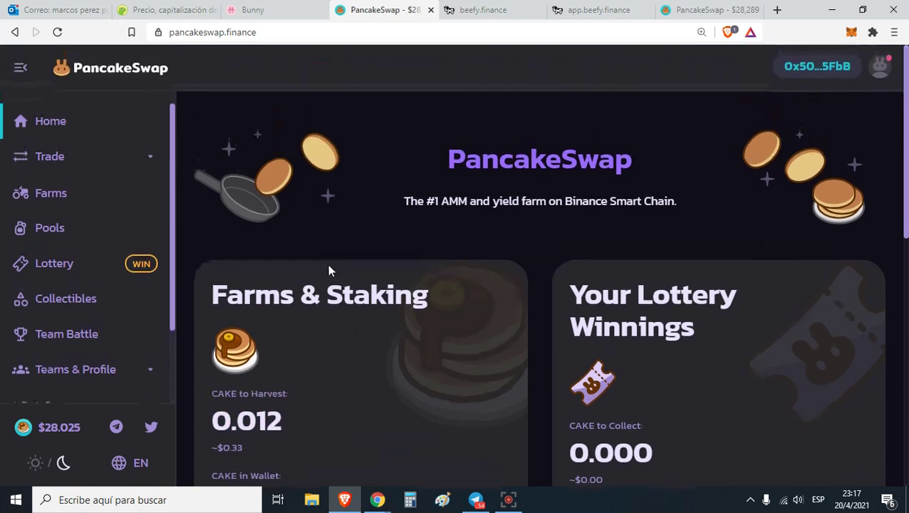
# Step: Go to the Farms page and expand the CAKE-BNB farm to review its earned and staked amounts, then collapse it
pyautogui.click(61, 205)
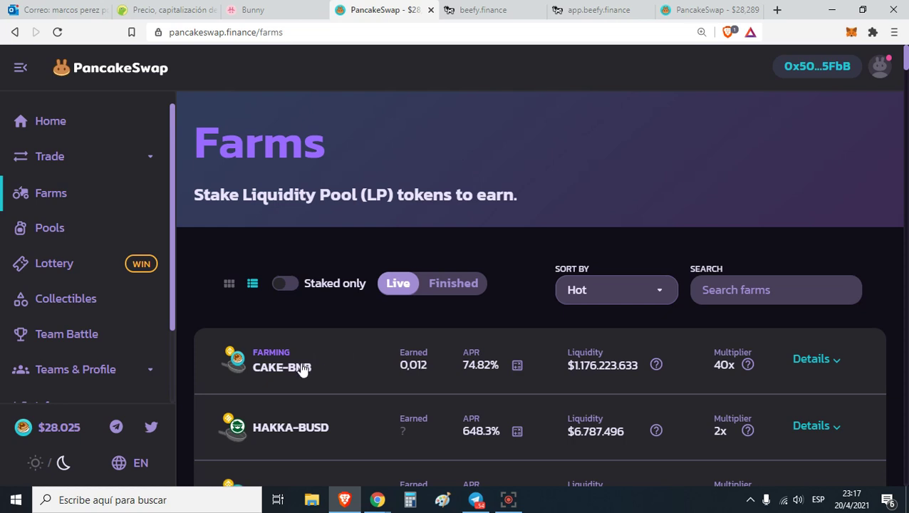
pyautogui.click(331, 359)
pyautogui.scroll(-2, 409, 294)
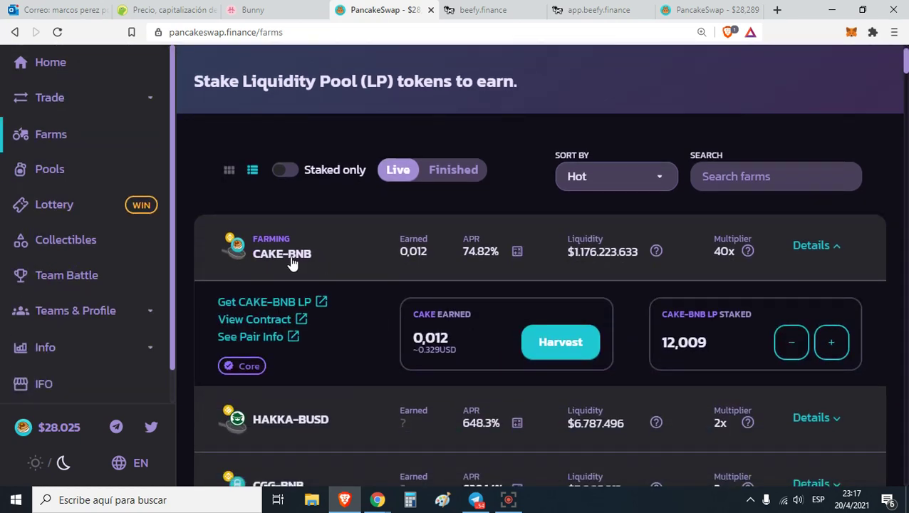
pyautogui.tripleClick(255, 253)
pyautogui.click(265, 260)
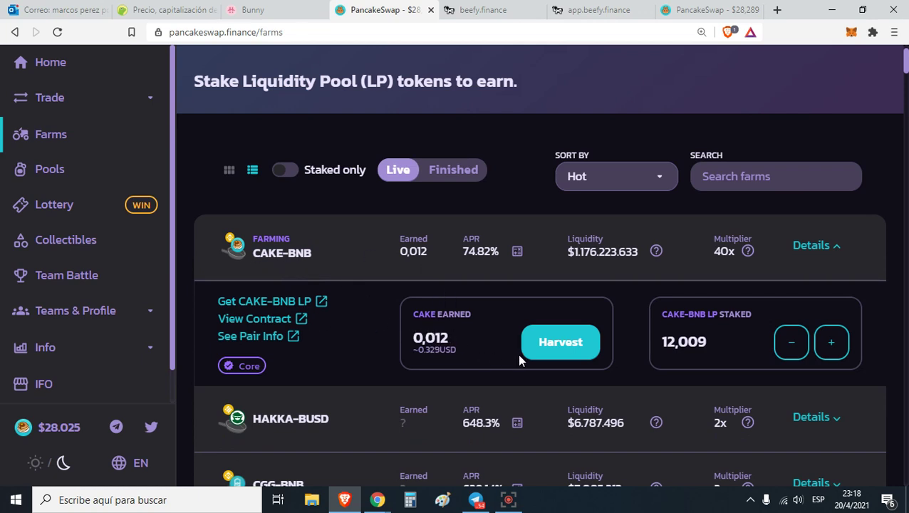
pyautogui.click(290, 258)
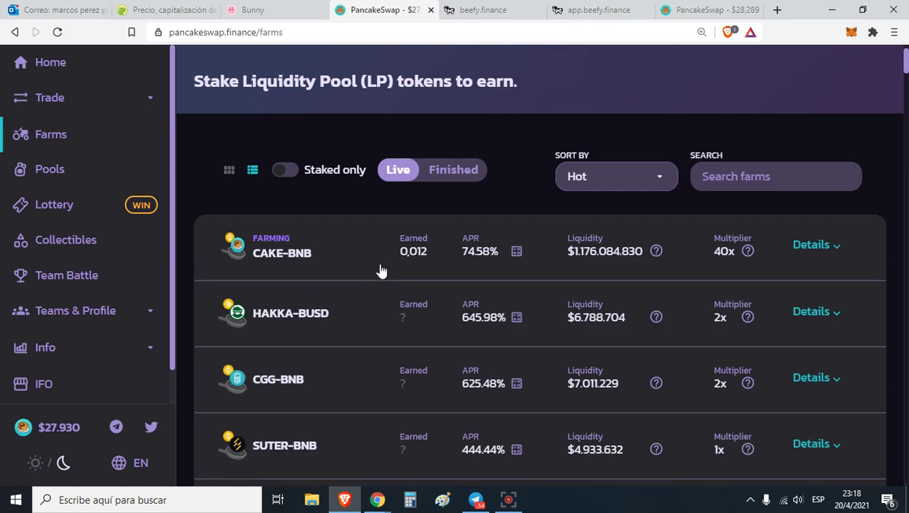
# Step: Glance over the first farms in the list and recheck the CAKE-BNB farm's details, leaving them collapsed
pyautogui.scroll(-2, 333, 299)
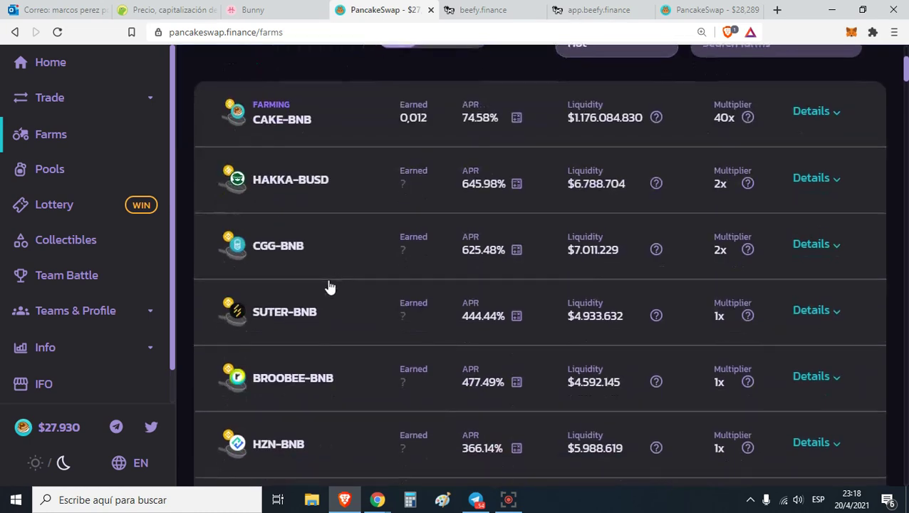
pyautogui.scroll(2, 249, 177)
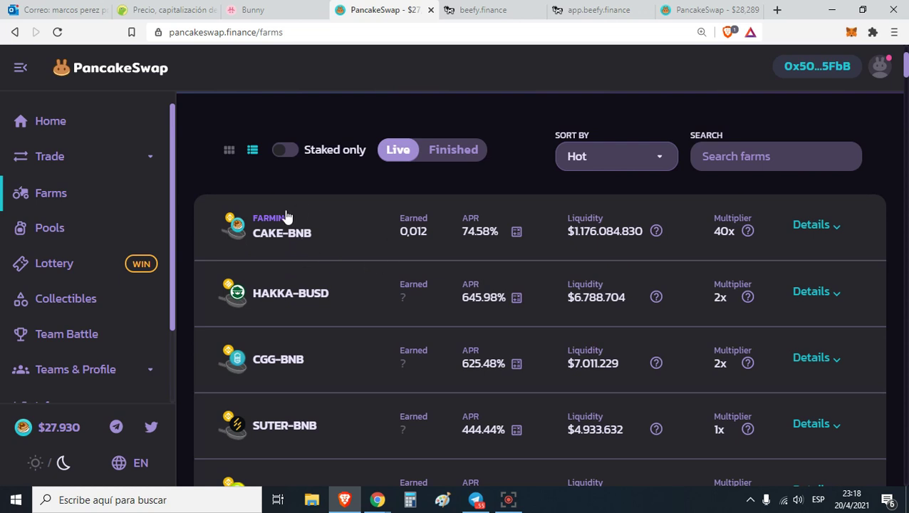
pyautogui.click(320, 239)
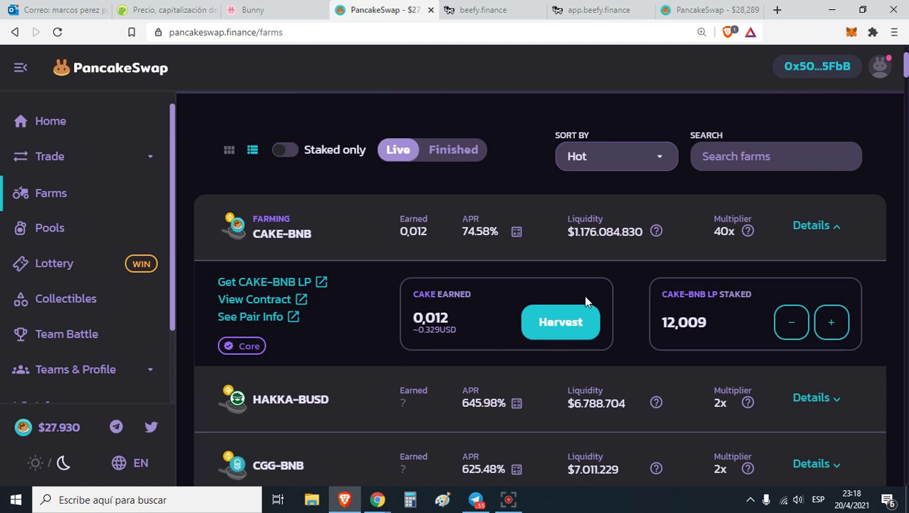
pyautogui.click(310, 242)
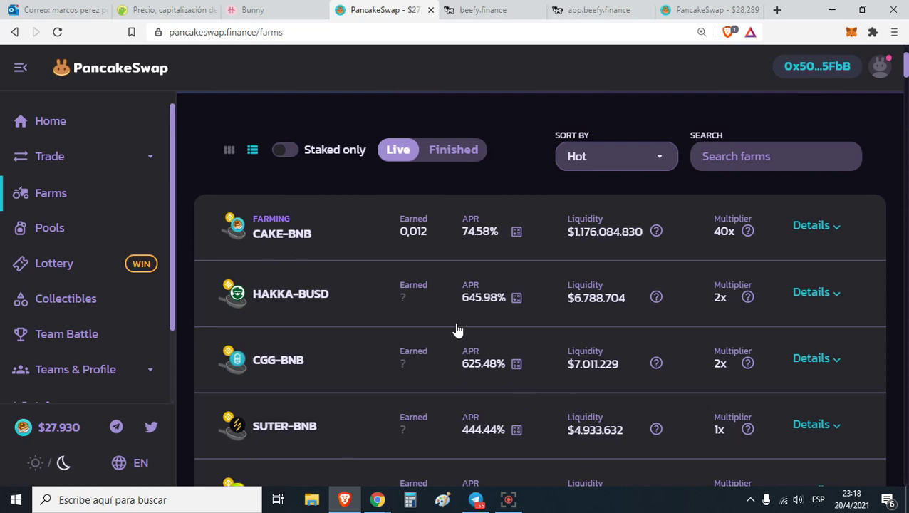
# Step: Browse the full list of live farms down to its end and back up, comparing the pairs' APR, liquidity and multipliers
pyautogui.scroll(-5, 256, 356)
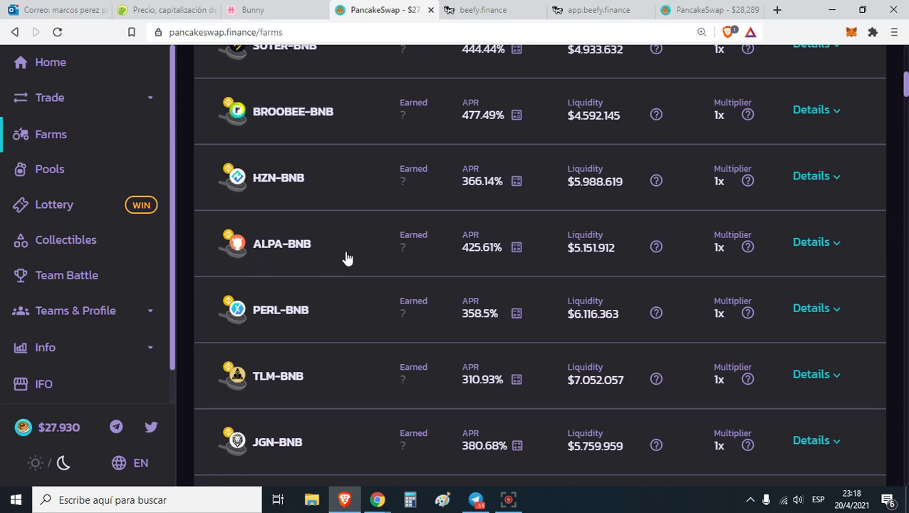
pyautogui.scroll(-1, 601, 264)
pyautogui.scroll(-5, 602, 264)
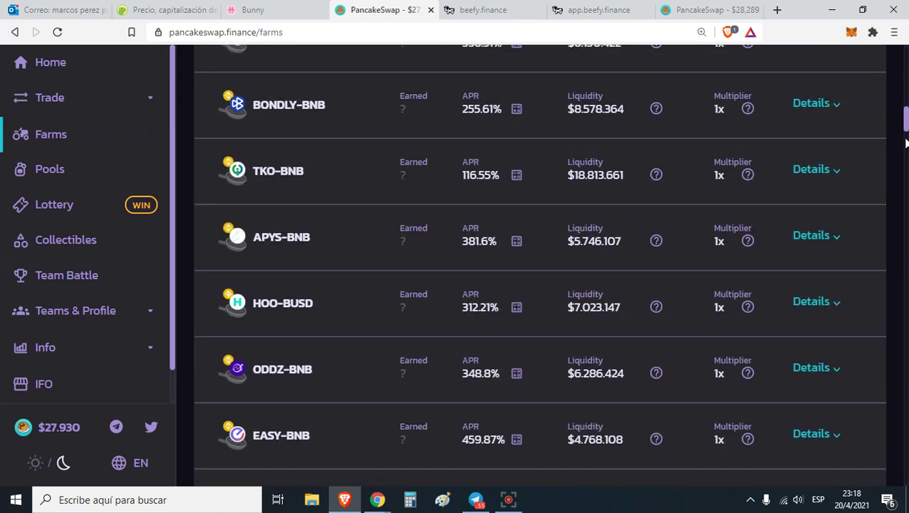
pyautogui.scroll(-15, 849, 425)
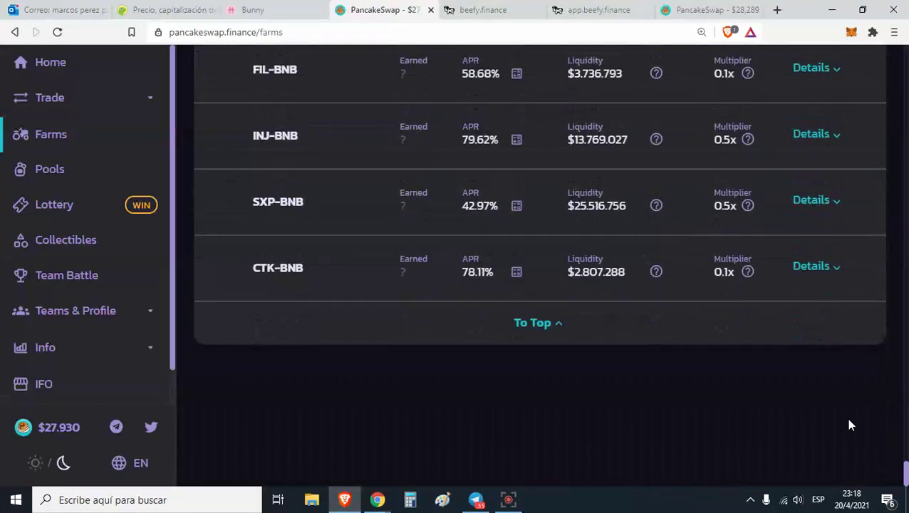
pyautogui.scroll(3, 546, 324)
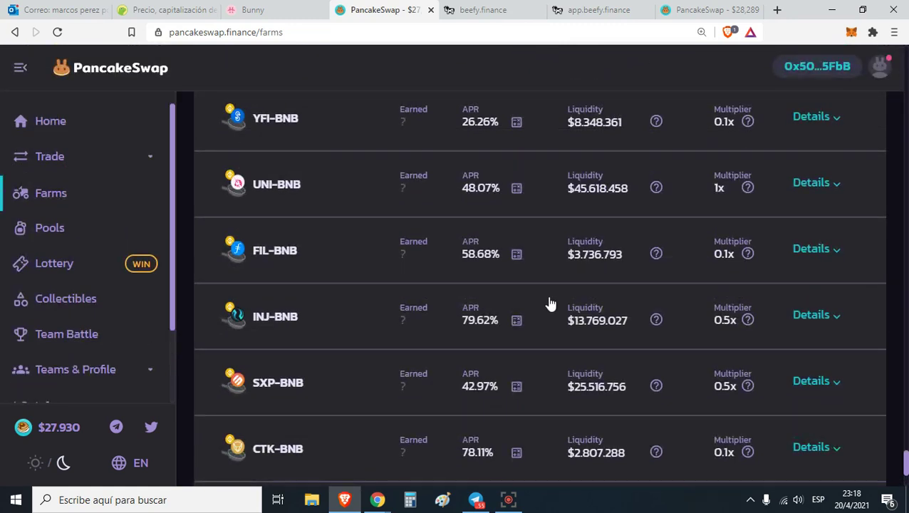
pyautogui.scroll(2, 510, 277)
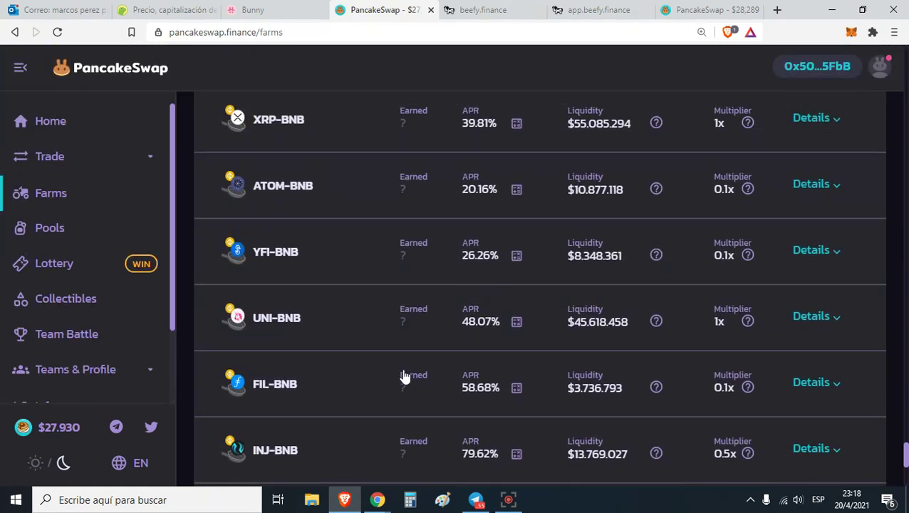
pyautogui.scroll(2, 405, 325)
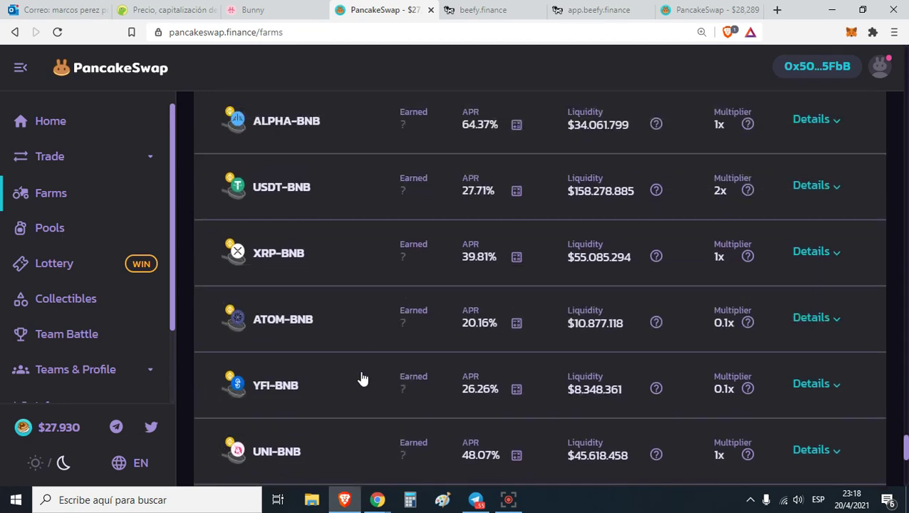
pyautogui.scroll(3, 321, 340)
pyautogui.scroll(-1, 331, 329)
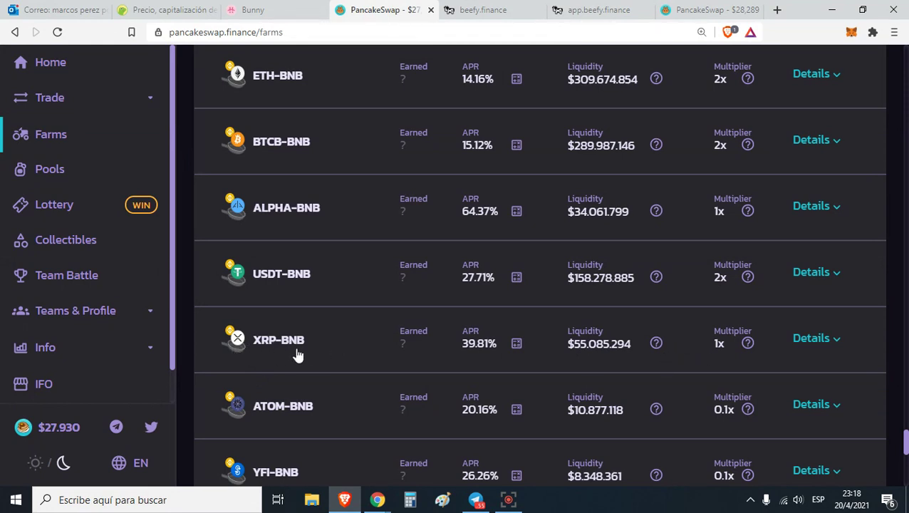
pyautogui.scroll(3, 321, 348)
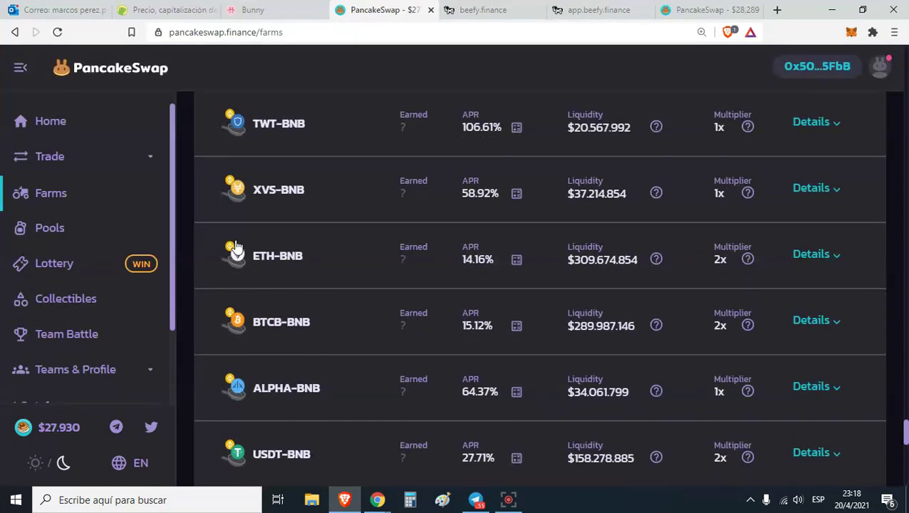
pyautogui.scroll(1, 313, 382)
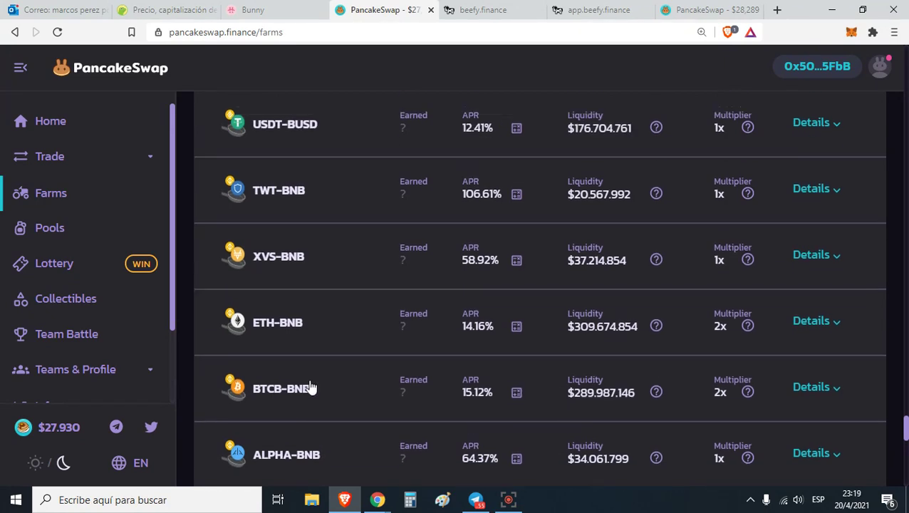
pyautogui.scroll(-2, 318, 387)
pyautogui.scroll(-1, 335, 388)
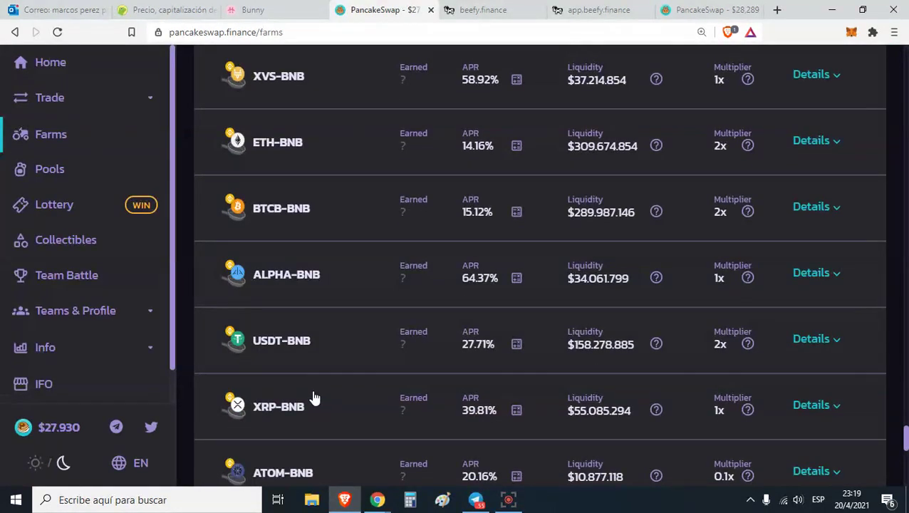
pyautogui.scroll(4, 314, 398)
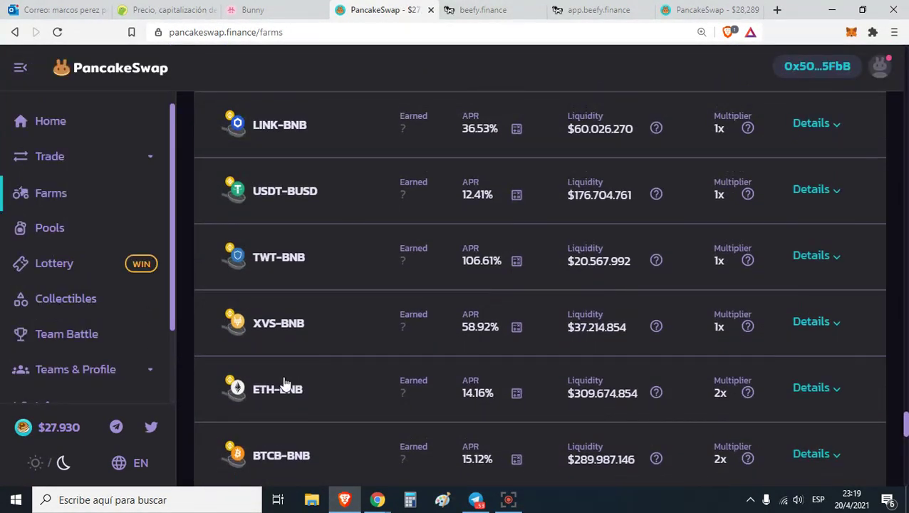
pyautogui.scroll(4, 285, 371)
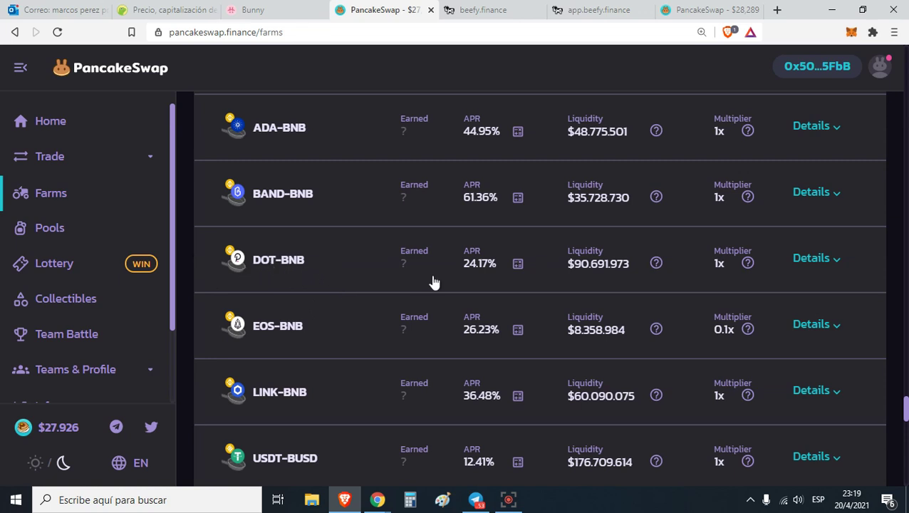
# Step: Open the Liquidity page of the trading section and switch to the Swap form for exchanging tokens
pyautogui.click(76, 165)
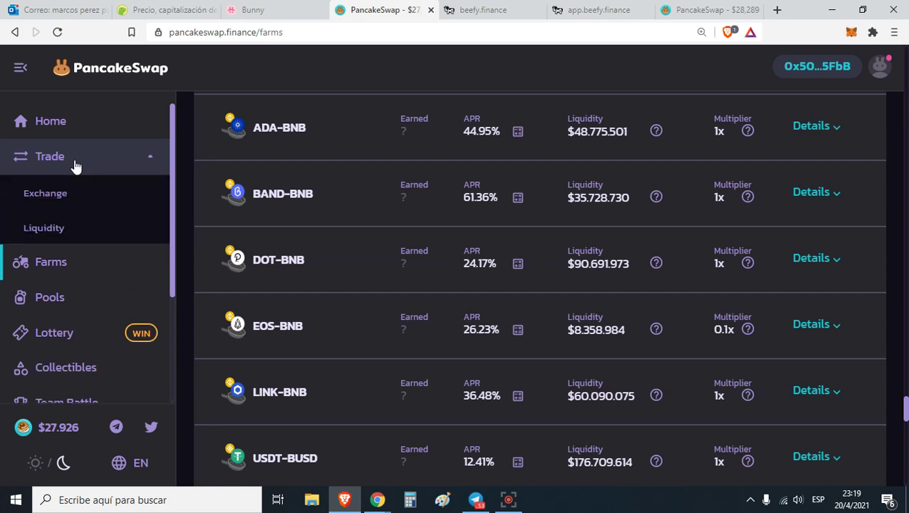
pyautogui.click(63, 256)
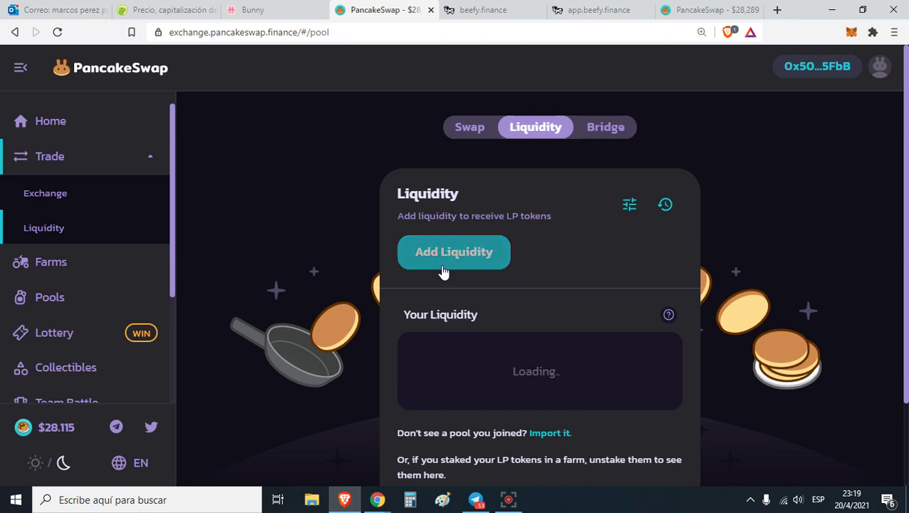
pyautogui.click(454, 132)
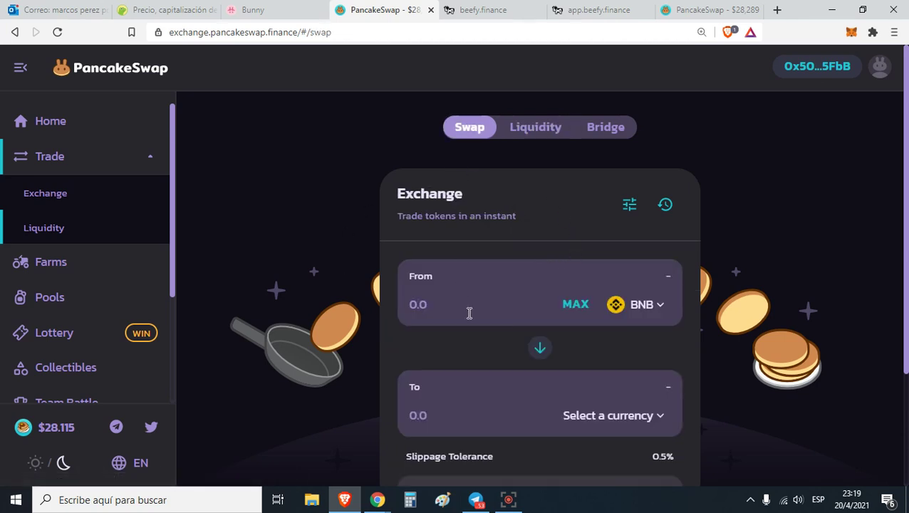
# Step: Browse the tokens available to swap from in the Exchange form, then dismiss the list without changing BNB
pyautogui.scroll(-2, 524, 347)
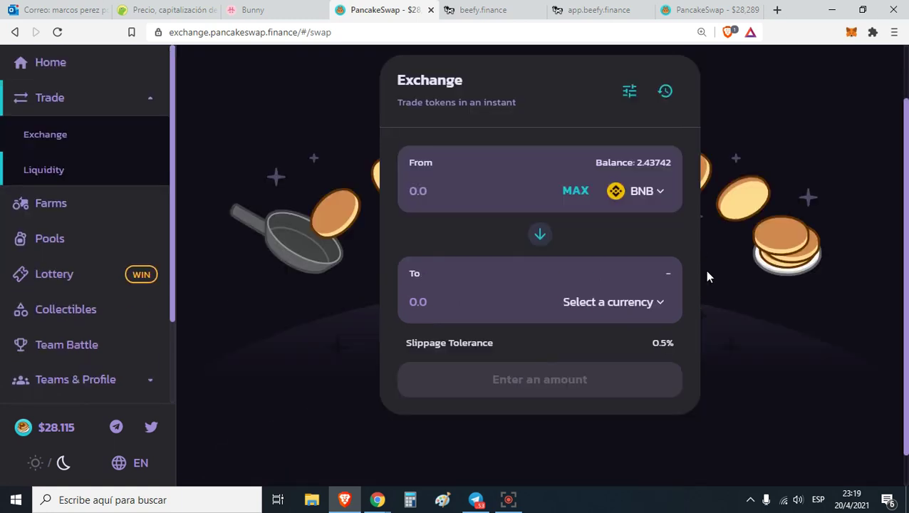
pyautogui.click(659, 190)
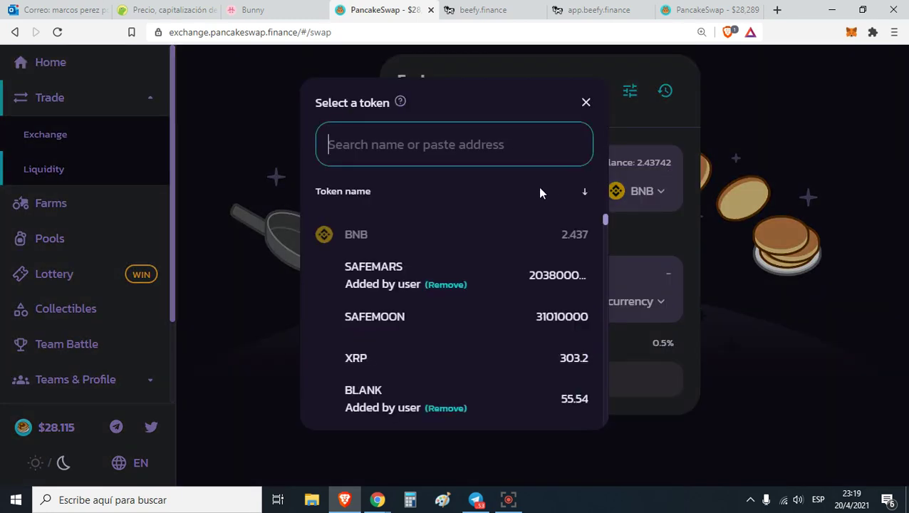
pyautogui.scroll(-1, 459, 366)
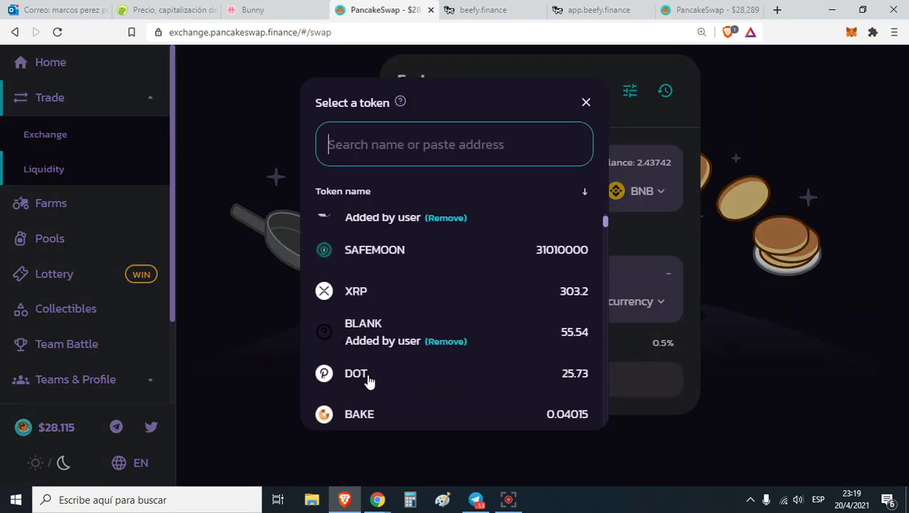
pyautogui.scroll(1, 426, 378)
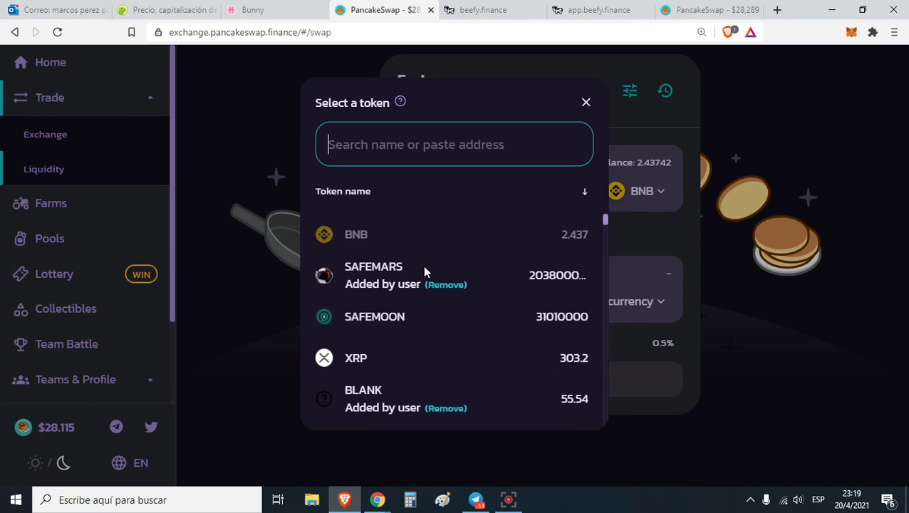
pyautogui.click(269, 261)
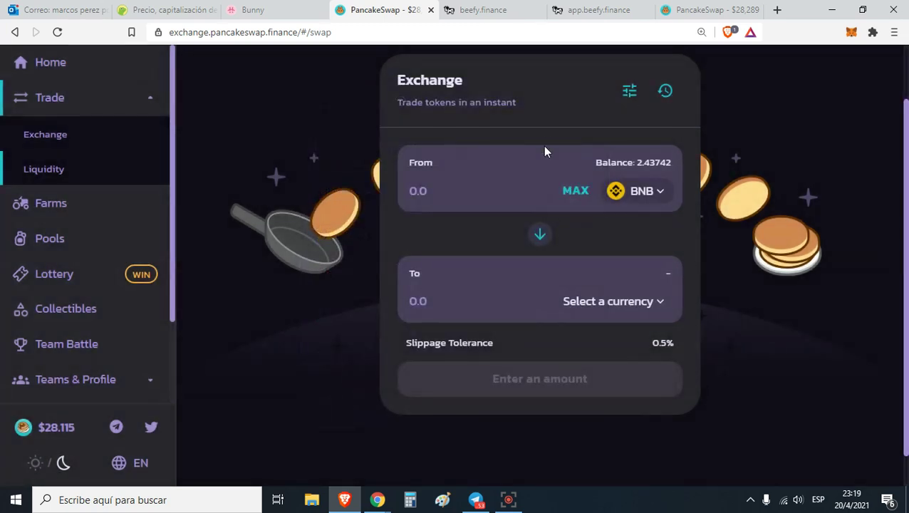
# Step: Switch to the Liquidity page and review its slippage tolerance and transaction deadline settings, then close them
pyautogui.scroll(2, 543, 147)
pyautogui.click(537, 129)
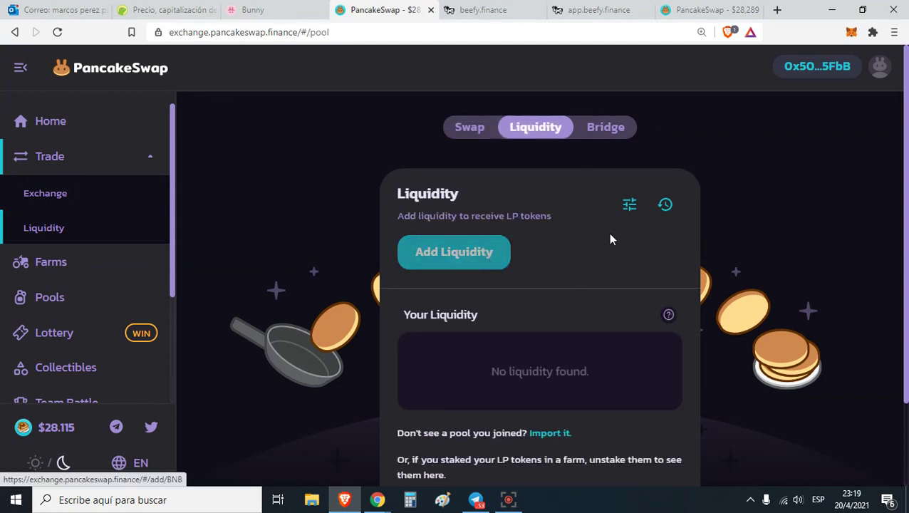
pyautogui.click(629, 204)
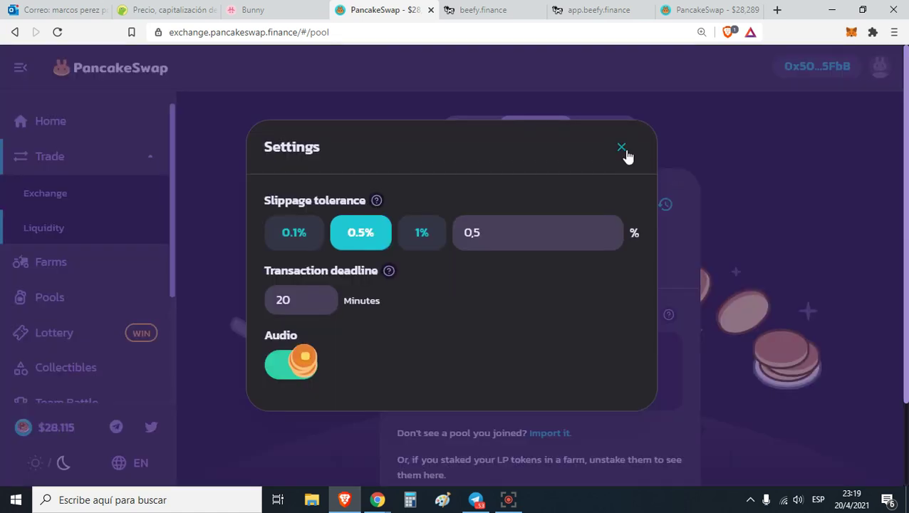
pyautogui.click(622, 148)
# Step: Start adding liquidity and choose DOT as the first token and BNB as the second
pyautogui.click(466, 265)
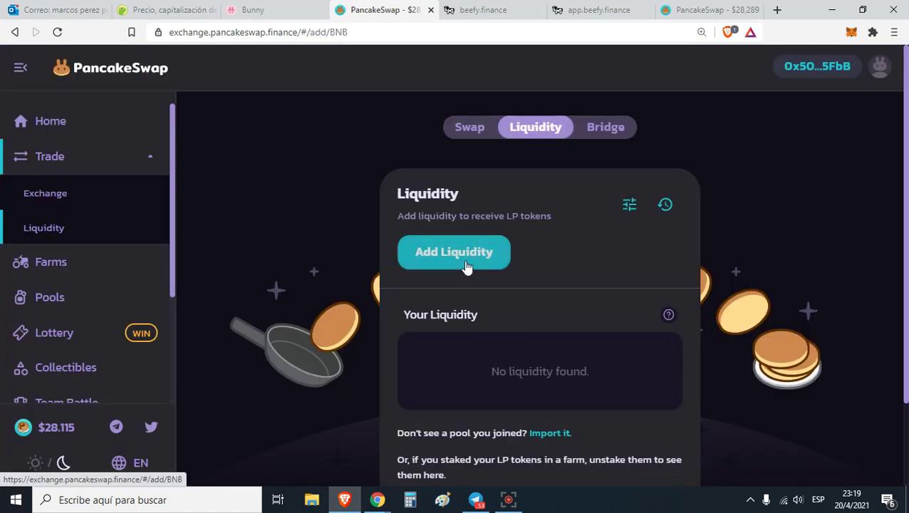
pyautogui.click(654, 277)
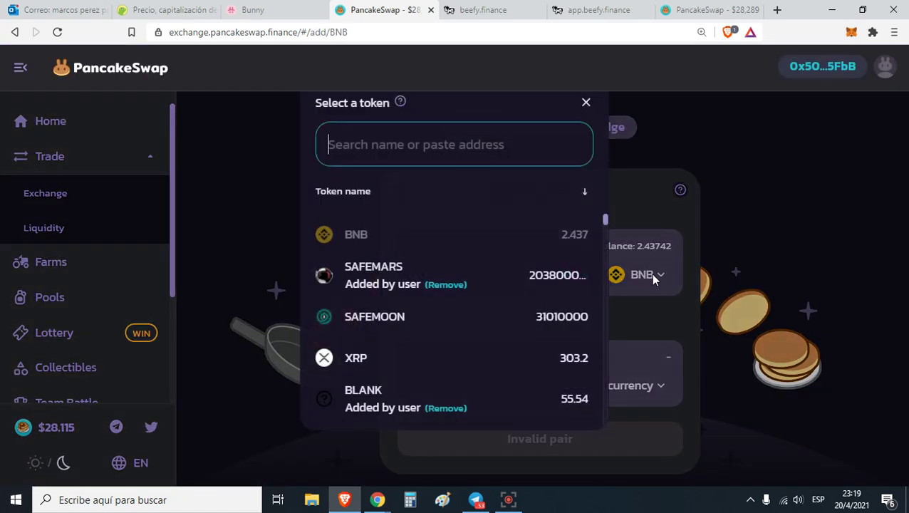
pyautogui.scroll(-2, 424, 387)
pyautogui.click(394, 374)
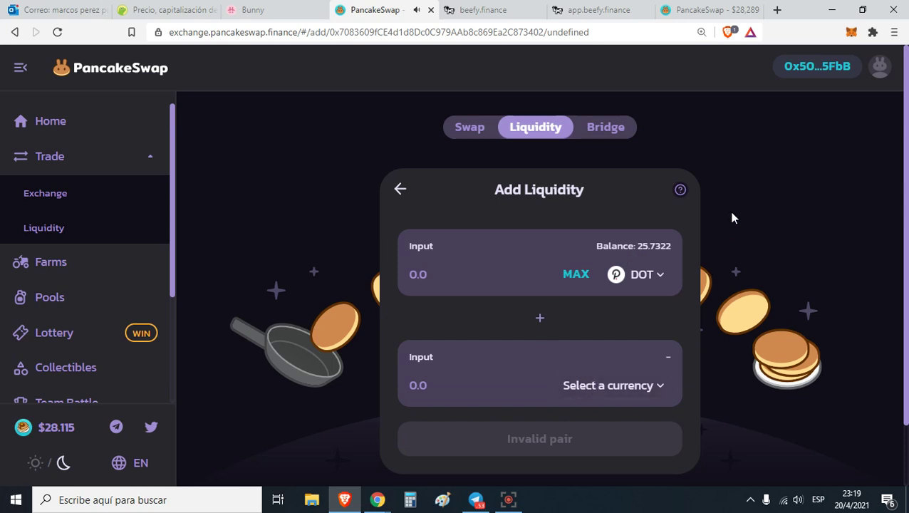
pyautogui.click(649, 388)
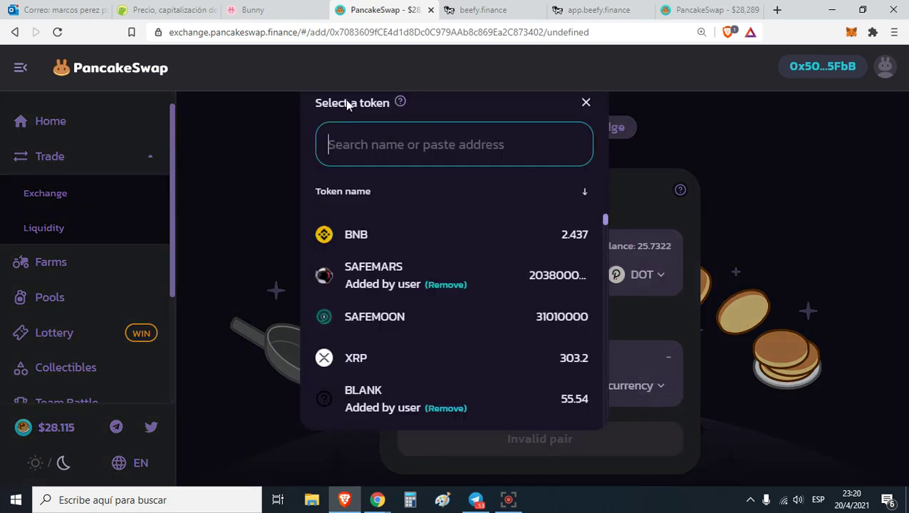
pyautogui.click(356, 235)
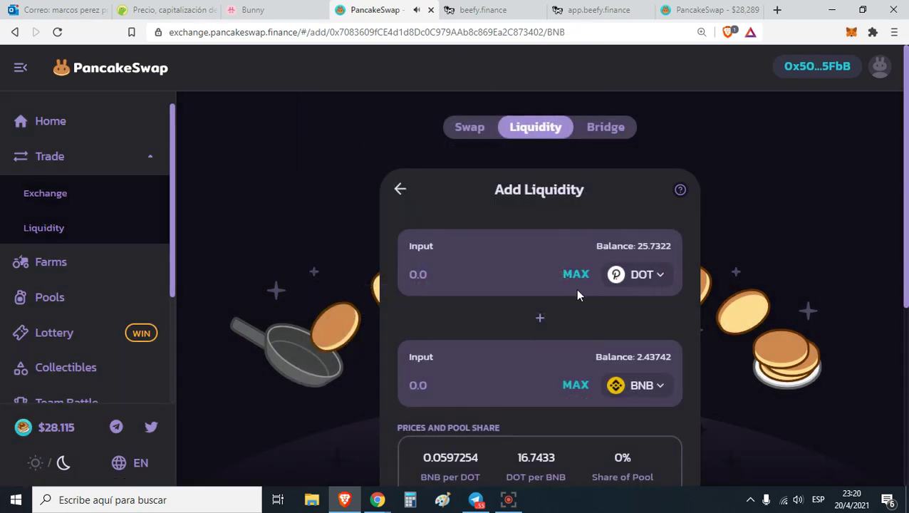
# Step: Set the DOT deposit to the maximum balance and check the matching BNB amount
pyautogui.click(577, 277)
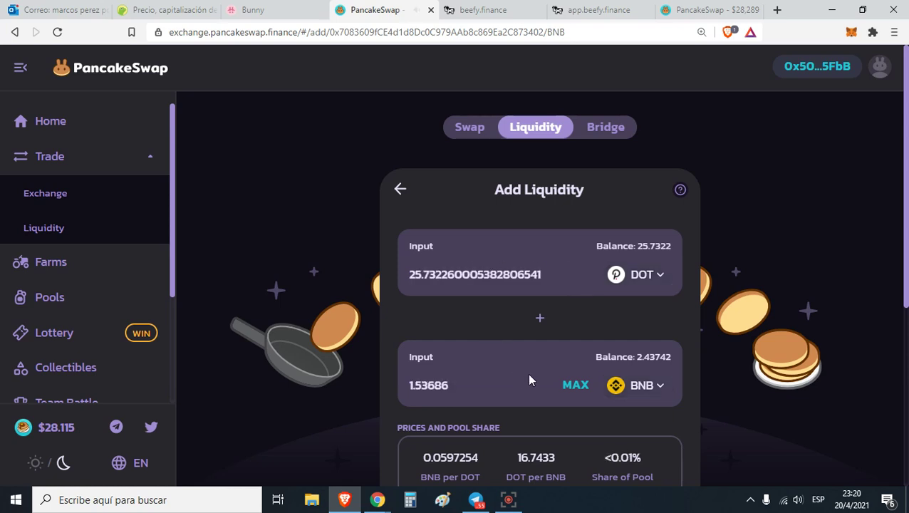
pyautogui.moveTo(455, 283); pyautogui.dragTo(410, 278)
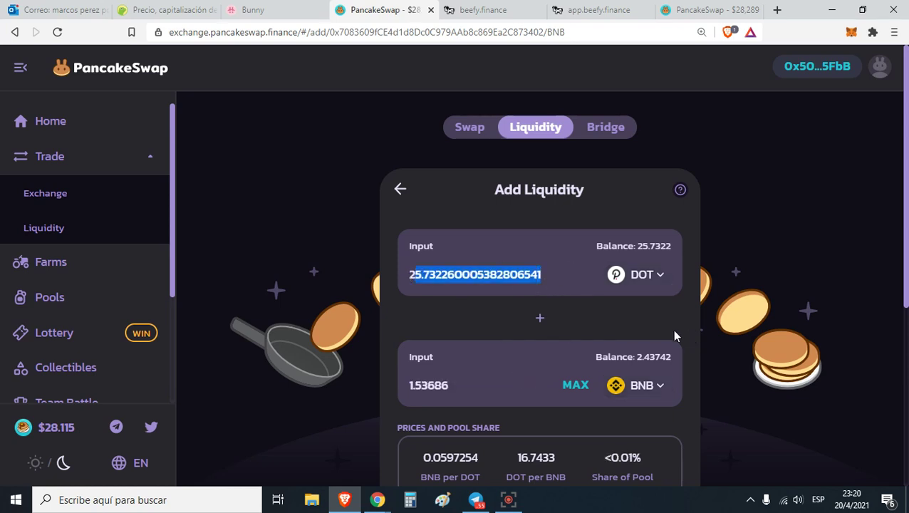
pyautogui.click(465, 265)
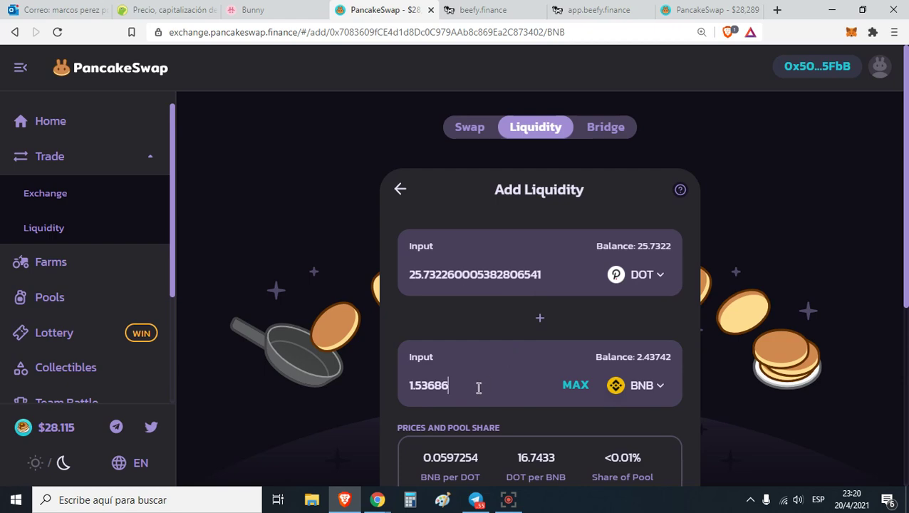
pyautogui.moveTo(479, 388); pyautogui.dragTo(261, 337)
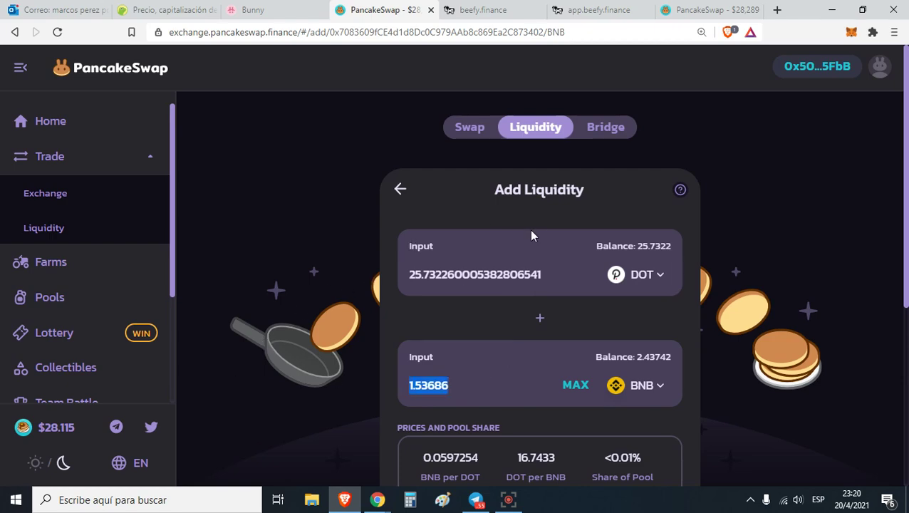
# Step: Review the prices and pool share, then supply the pair and examine the preview of pool tokens and deposited amounts
pyautogui.scroll(-2, 531, 233)
pyautogui.scroll(-1, 590, 365)
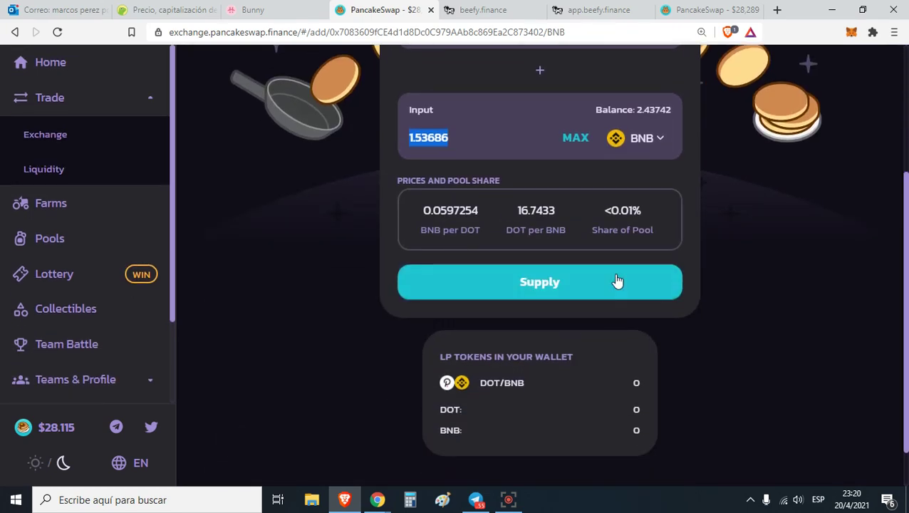
pyautogui.scroll(2, 616, 281)
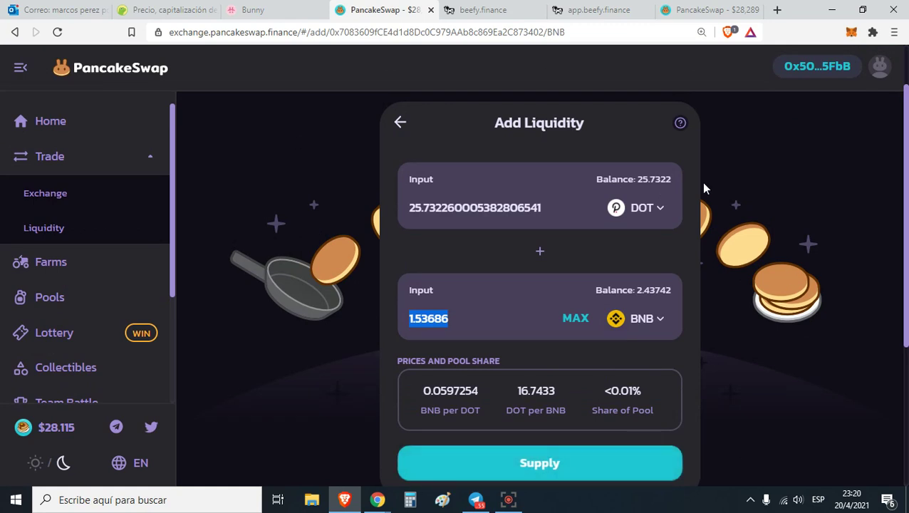
pyautogui.scroll(-1, 561, 383)
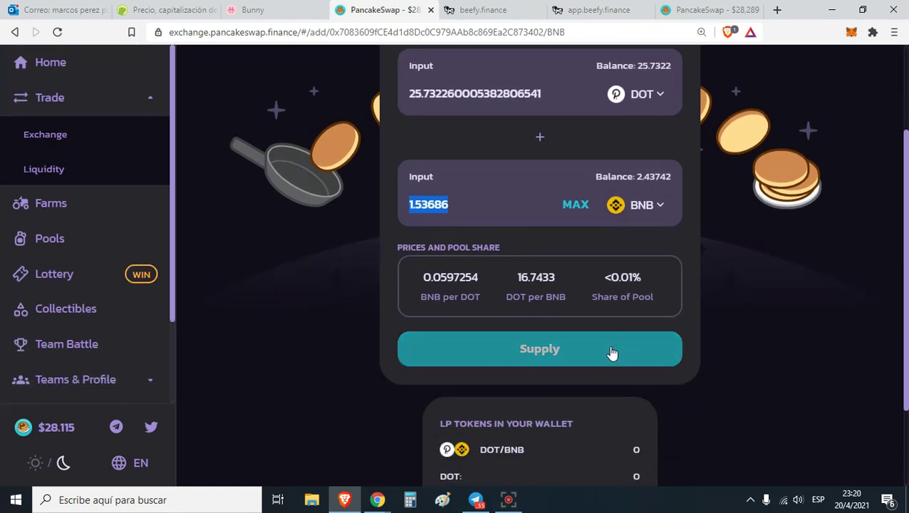
pyautogui.scroll(2, 574, 237)
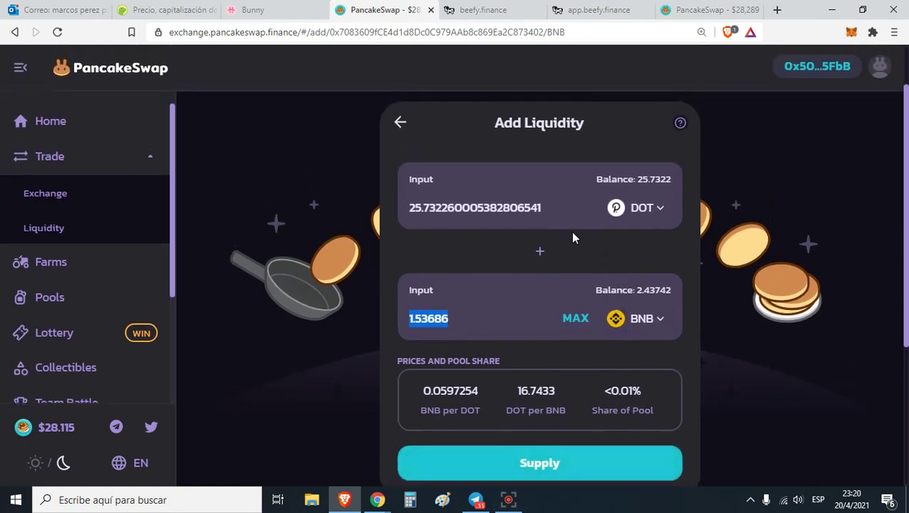
pyautogui.click(539, 470)
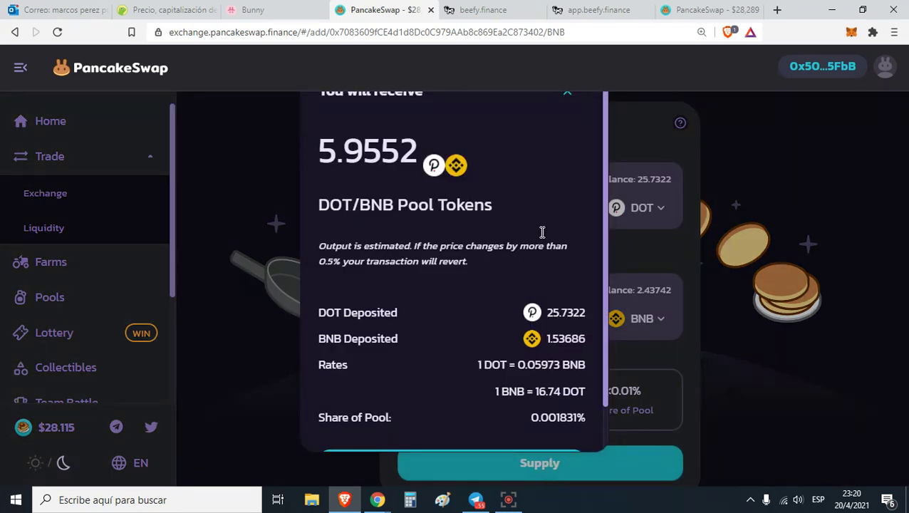
pyautogui.moveTo(409, 156); pyautogui.dragTo(336, 169)
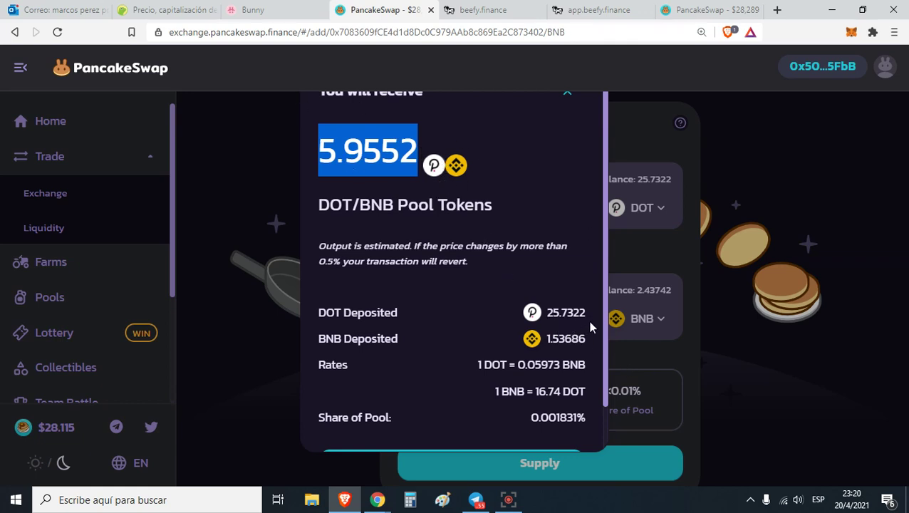
pyautogui.moveTo(545, 319); pyautogui.dragTo(549, 344)
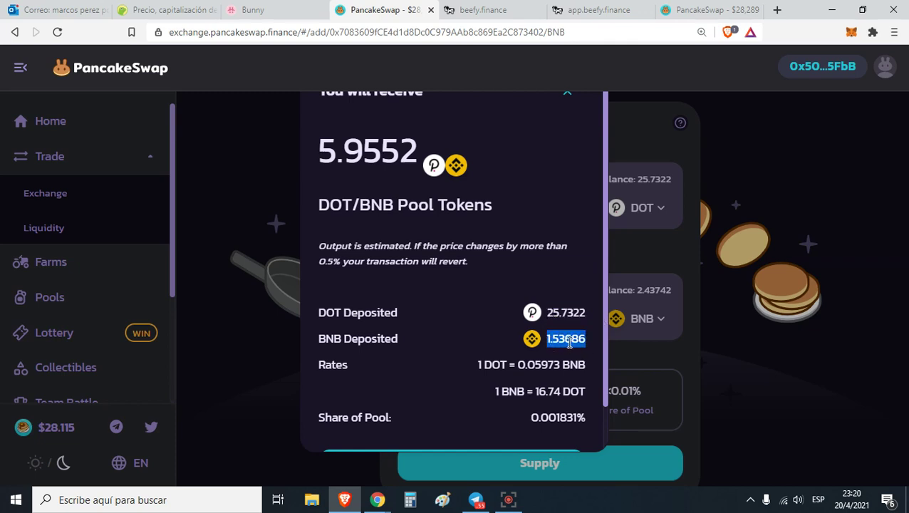
pyautogui.scroll(-1, 542, 385)
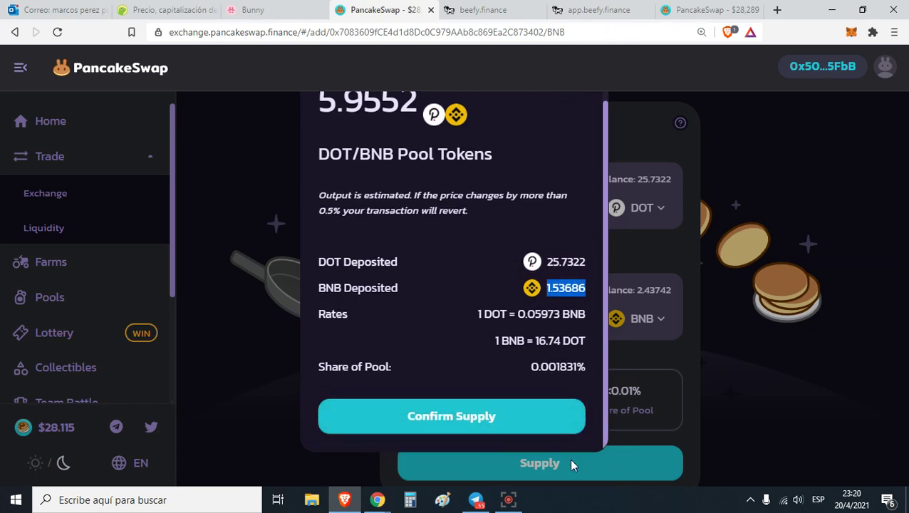
# Step: Confirm the DOT/BNB supply, check the gas fee and approve the transaction in MetaMask, then dismiss the submission notice
pyautogui.click(505, 427)
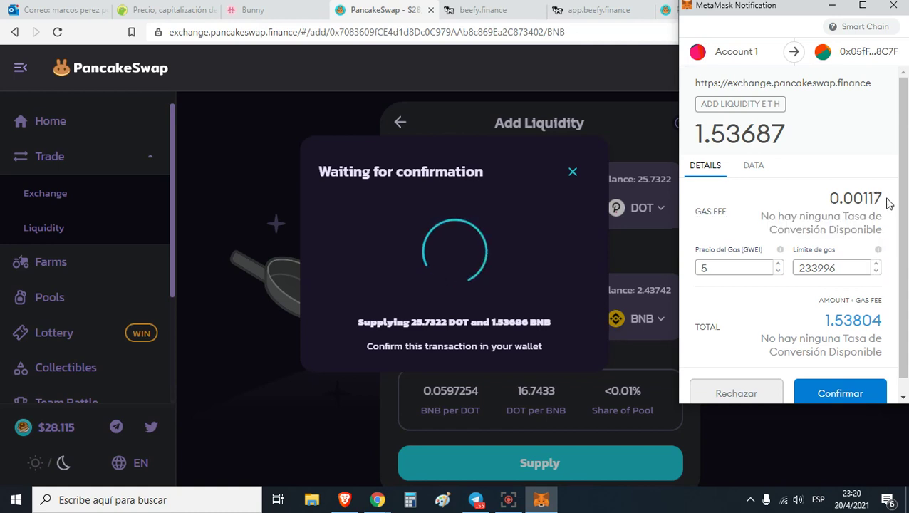
pyautogui.moveTo(882, 200); pyautogui.dragTo(826, 199)
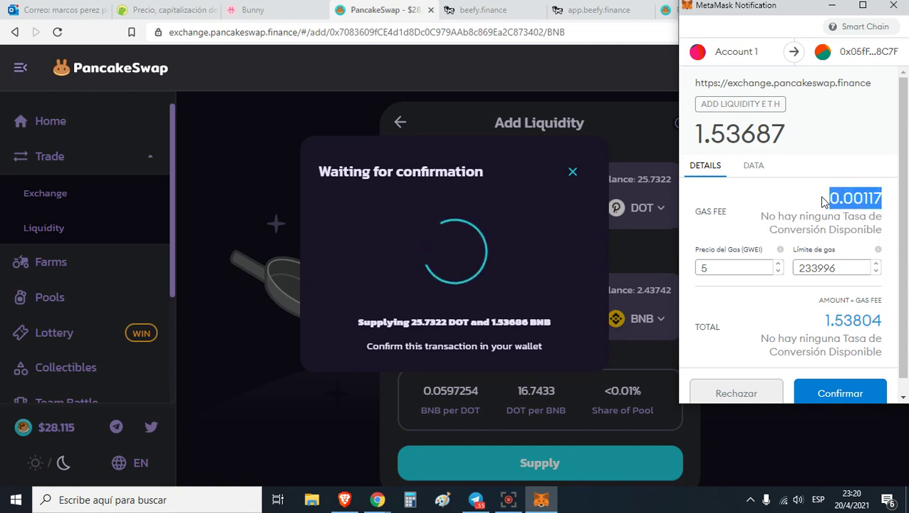
pyautogui.click(855, 398)
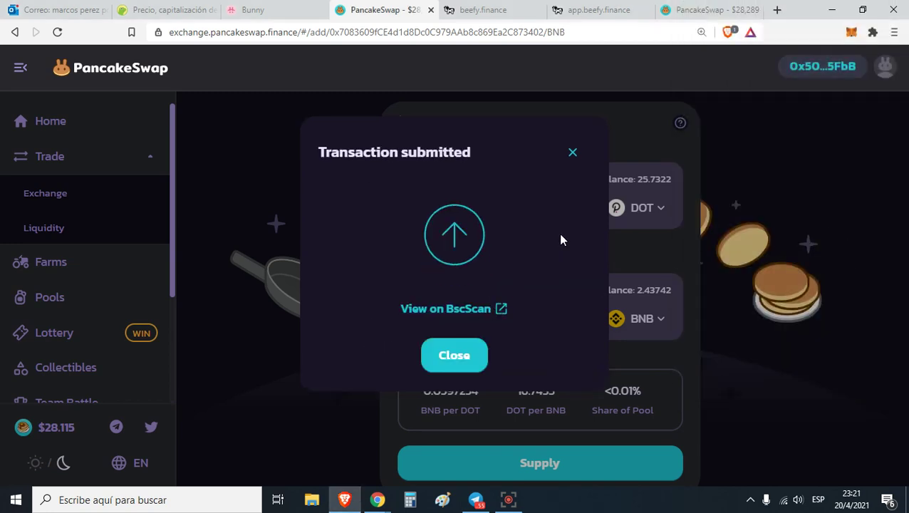
pyautogui.click(572, 153)
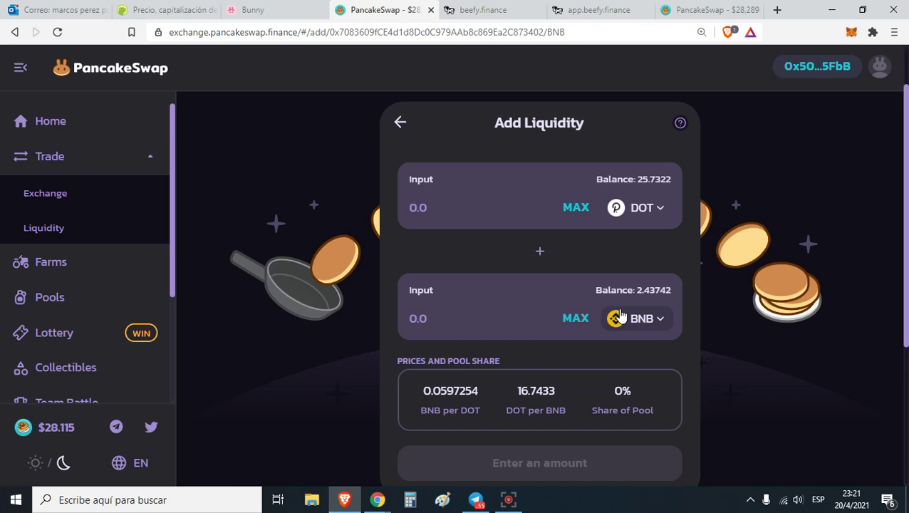
# Step: Examine the updated token balances and the DOT/BNB LP tokens in the wallet, enlarging the page to 125% and restoring it to 110%
pyautogui.scroll(-1, 620, 314)
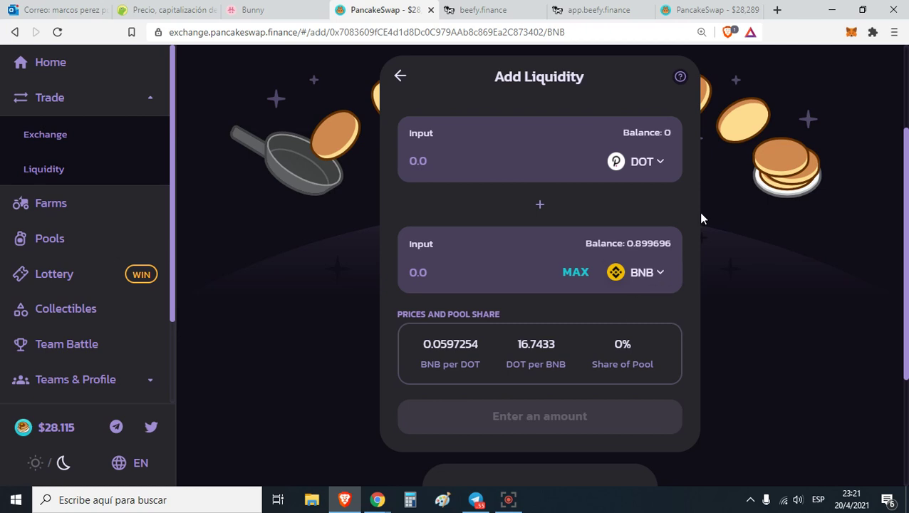
pyautogui.scroll(-3, 580, 255)
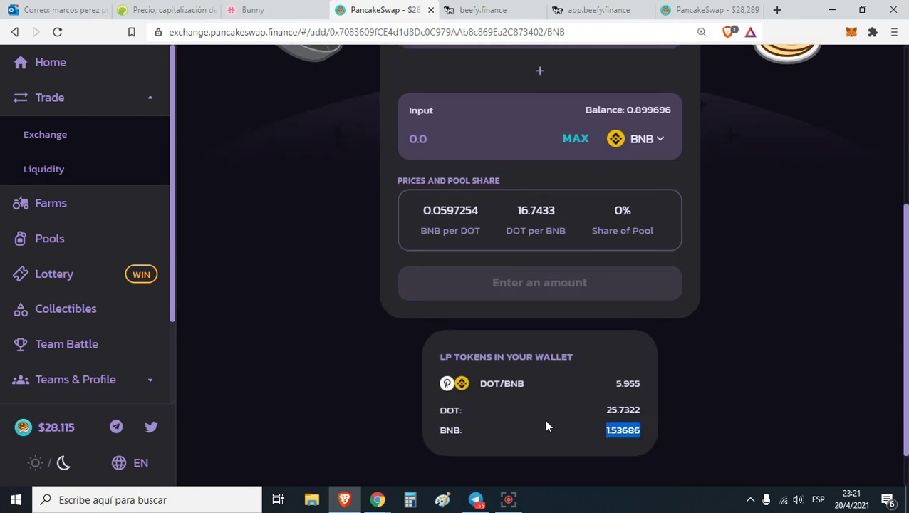
pyautogui.moveTo(546, 426); pyautogui.dragTo(526, 385)
pyautogui.hotkey('ctrl', '+')
pyautogui.hotkey('ctrl', '+')
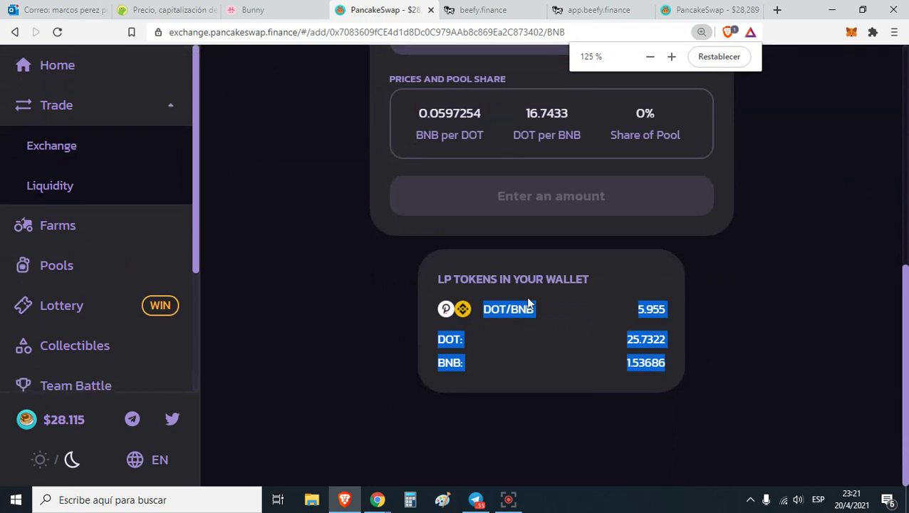
pyautogui.click(559, 285)
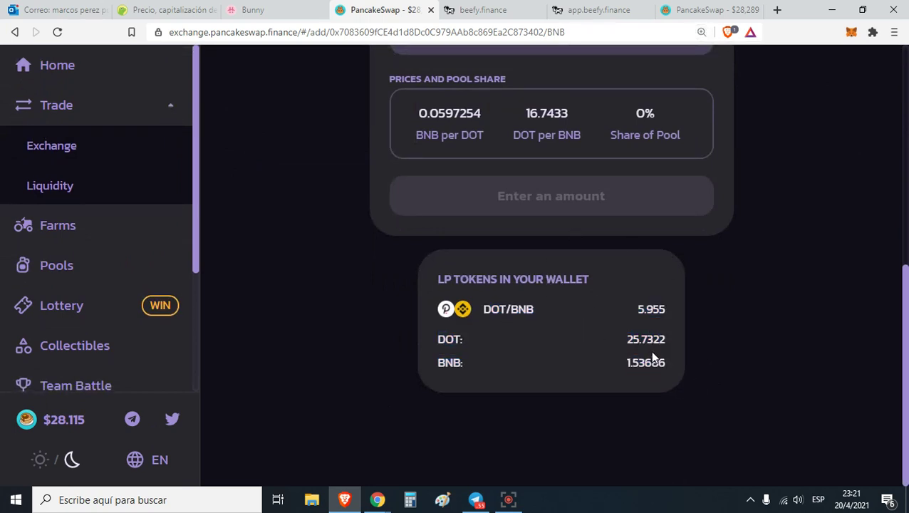
pyautogui.scroll(3, 650, 350)
pyautogui.hotkey('ctrl', '-')
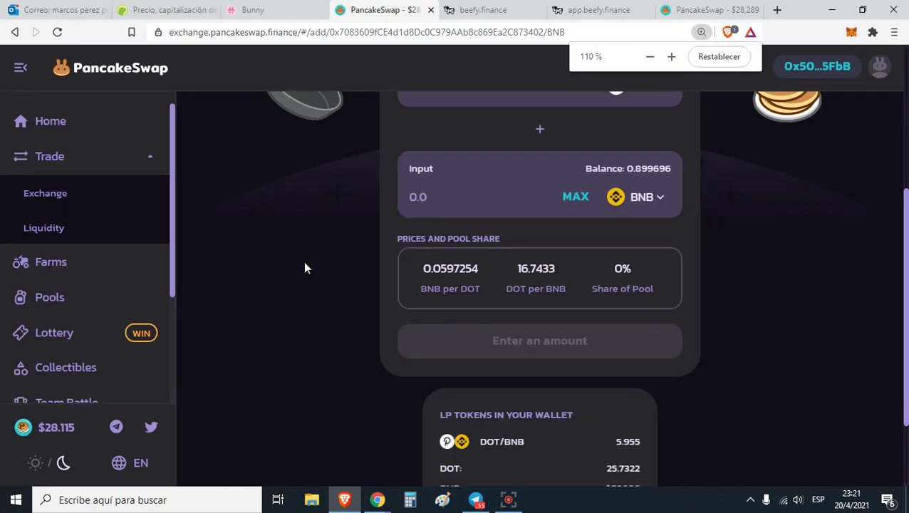
# Step: Open the farms list, locate the DOT-BNB farm and expand its details
pyautogui.click(90, 267)
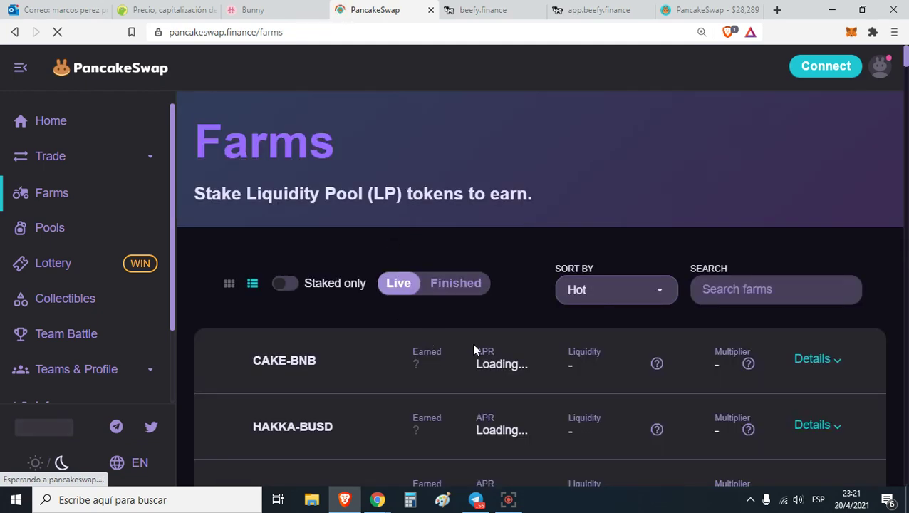
pyautogui.scroll(-3, 564, 349)
pyautogui.scroll(-10, 564, 351)
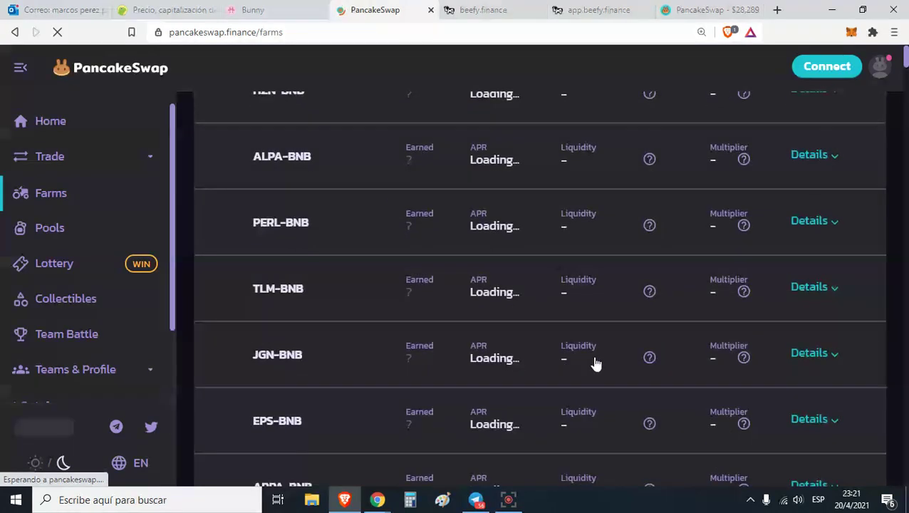
pyautogui.scroll(-2, 891, 166)
pyautogui.scroll(-2, 896, 158)
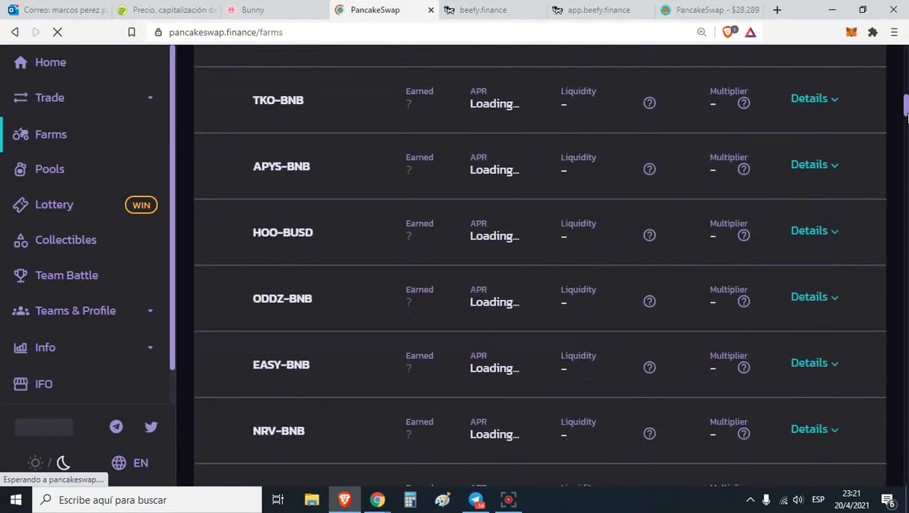
pyautogui.moveTo(905, 112); pyautogui.dragTo(903, 408)
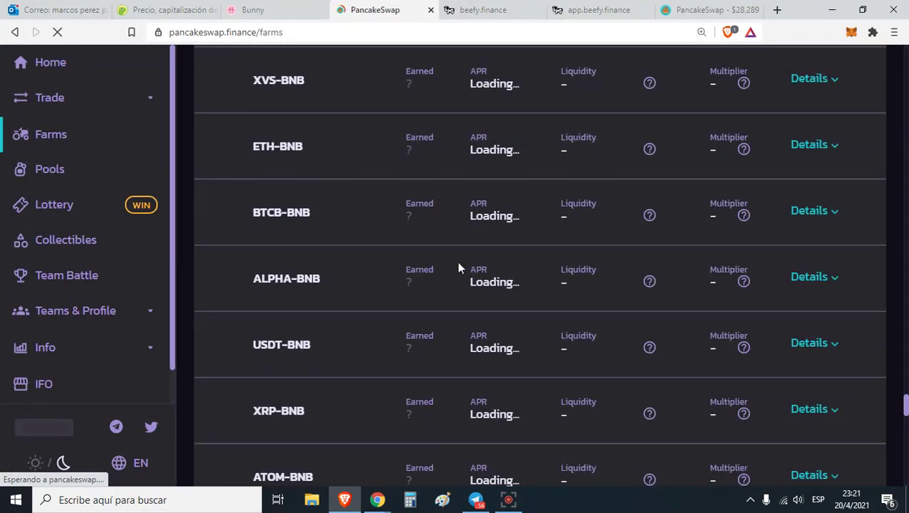
pyautogui.scroll(-3, 441, 278)
pyautogui.scroll(6, 278, 318)
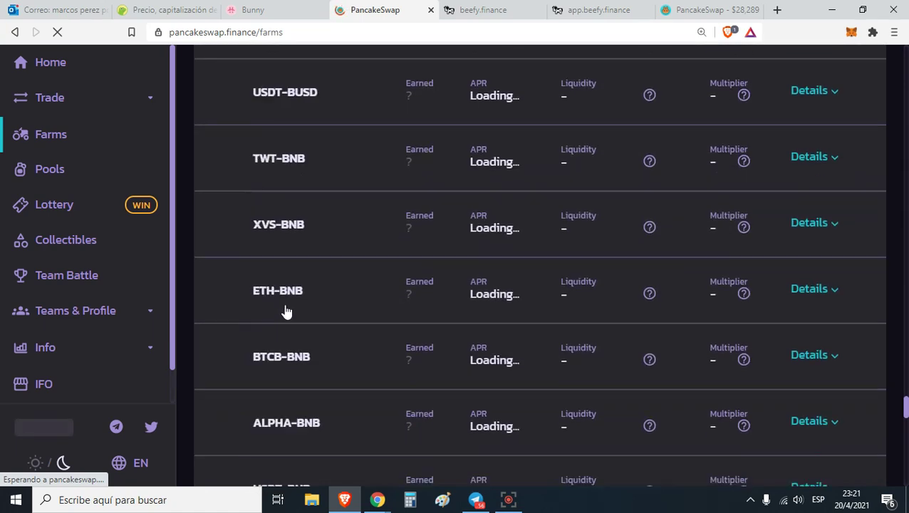
pyautogui.scroll(1, 285, 311)
pyautogui.scroll(2, 358, 361)
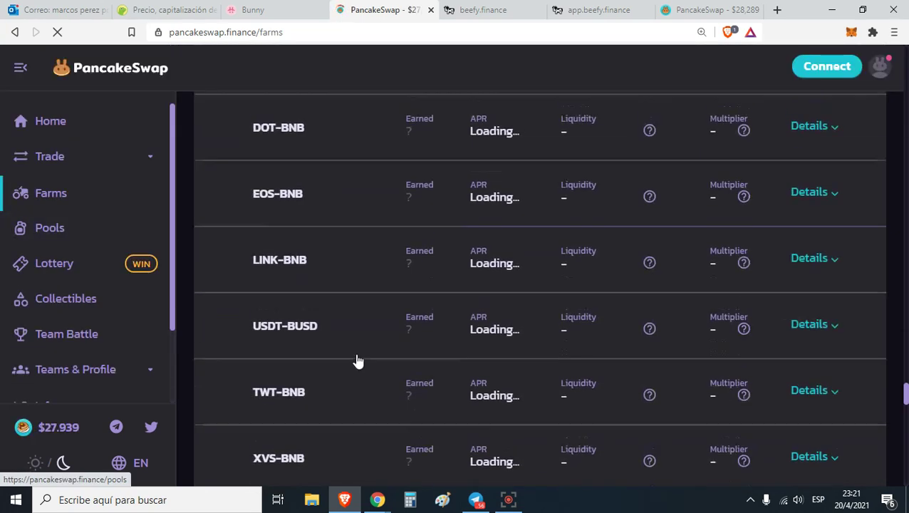
pyautogui.scroll(-7, 360, 378)
pyautogui.scroll(5, 360, 377)
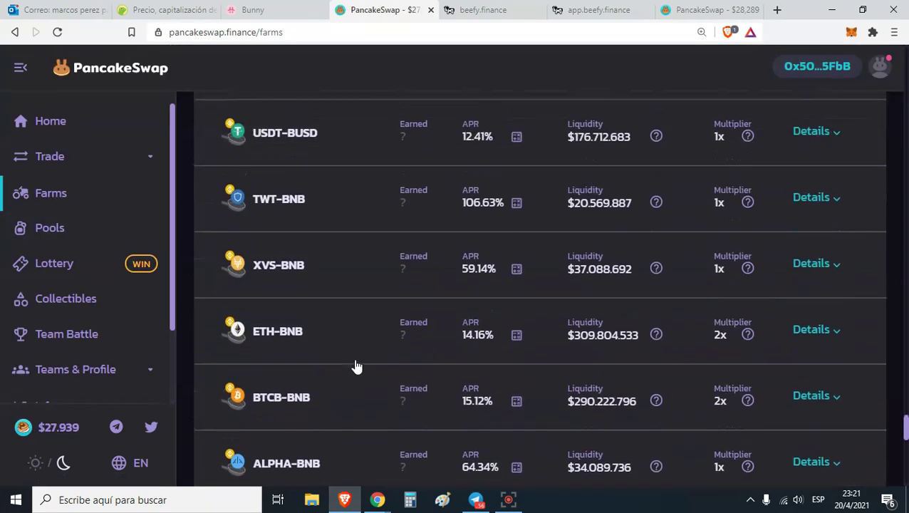
pyautogui.scroll(3, 319, 367)
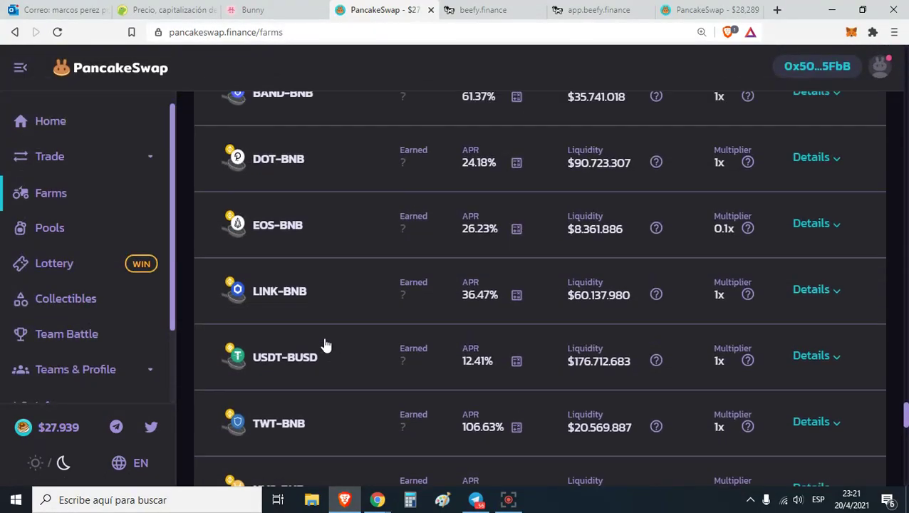
pyautogui.scroll(1, 325, 345)
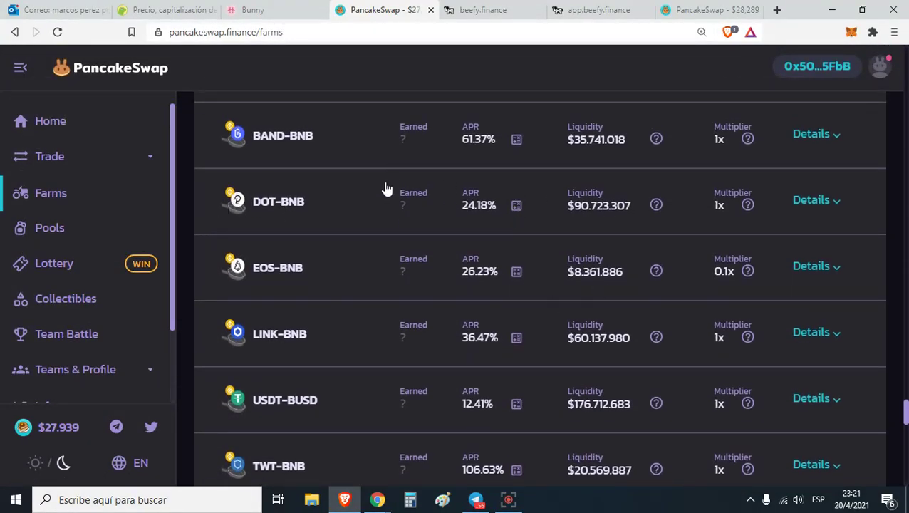
pyautogui.click(306, 208)
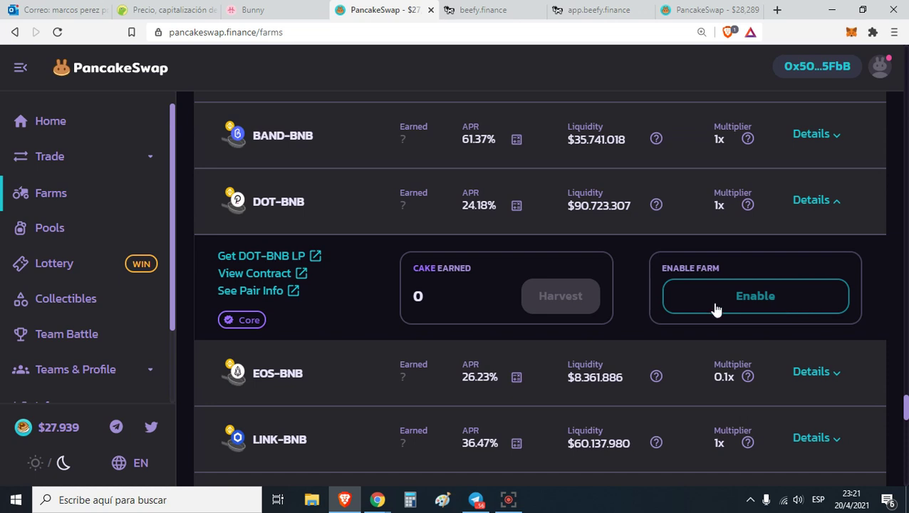
# Step: Enable the DOT-BNB farm, check the transaction fee and approve the Cake-LP spending permission in MetaMask
pyautogui.click(759, 302)
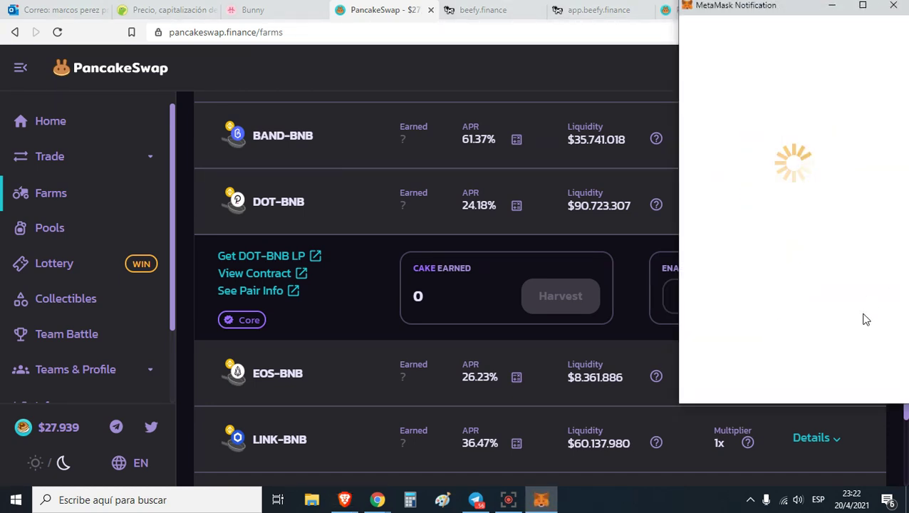
pyautogui.scroll(-1, 884, 299)
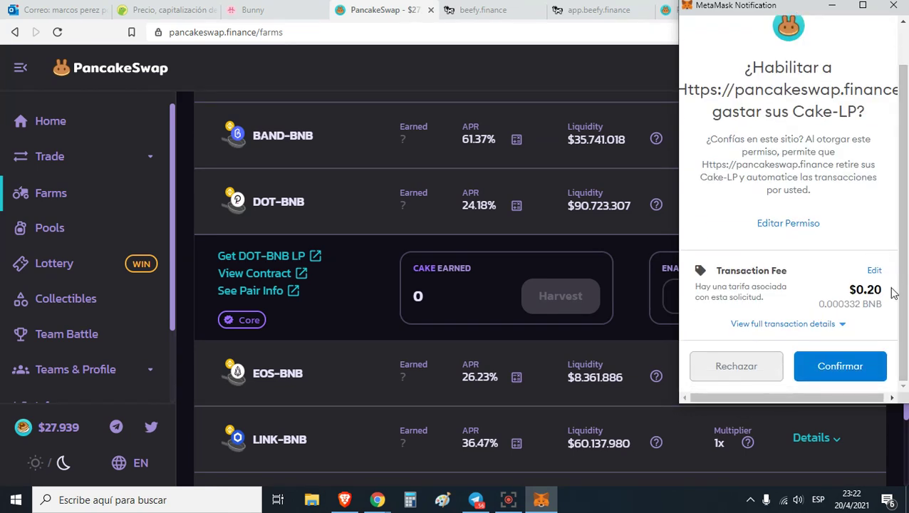
pyautogui.moveTo(882, 290); pyautogui.dragTo(855, 290)
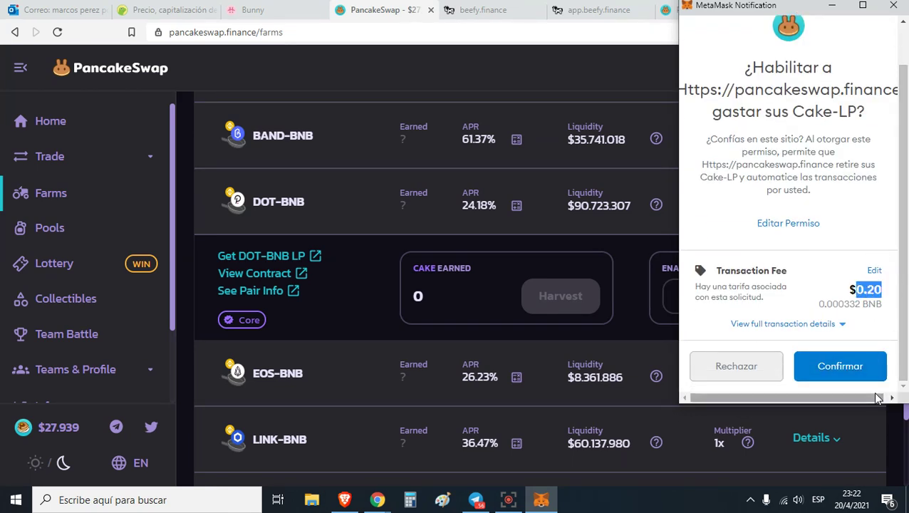
pyautogui.click(859, 379)
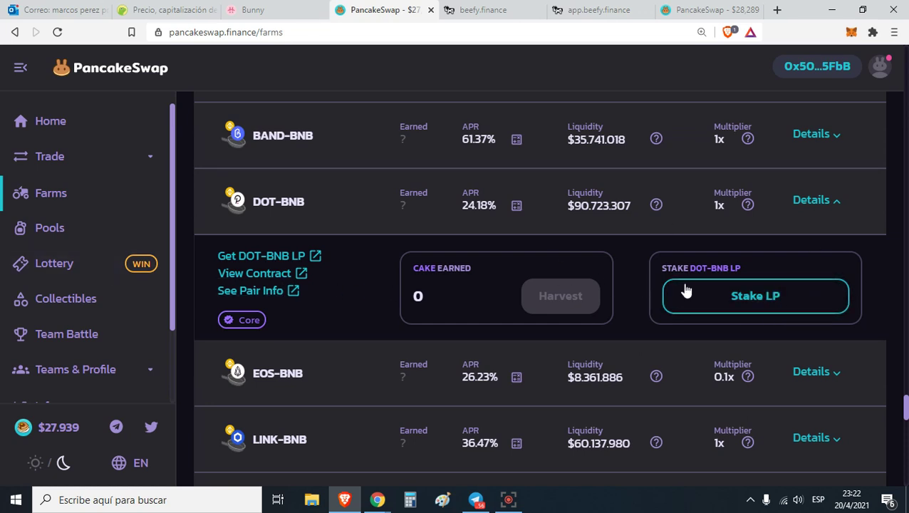
# Step: Start staking LP tokens in the DOT-BNB farm and set the stake to the maximum balance, 5.955209434197837478
pyautogui.scroll(1, 477, 379)
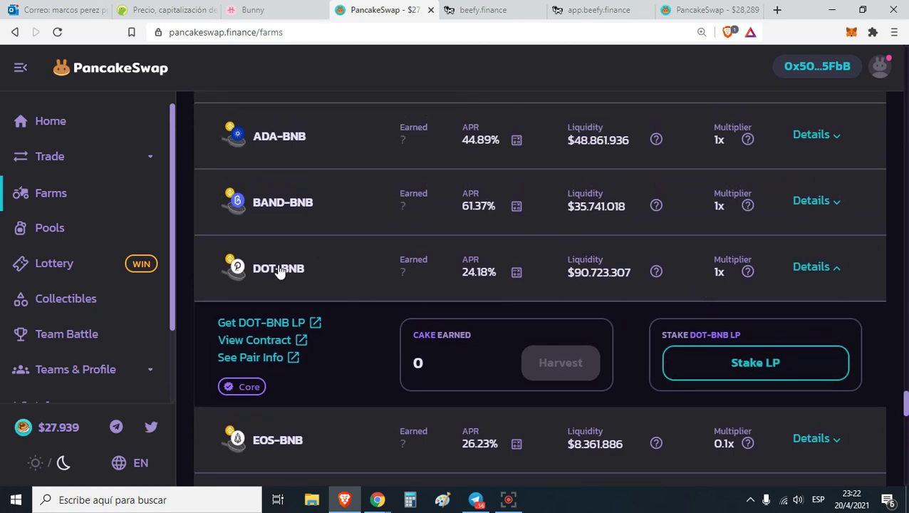
pyautogui.scroll(-3, 345, 303)
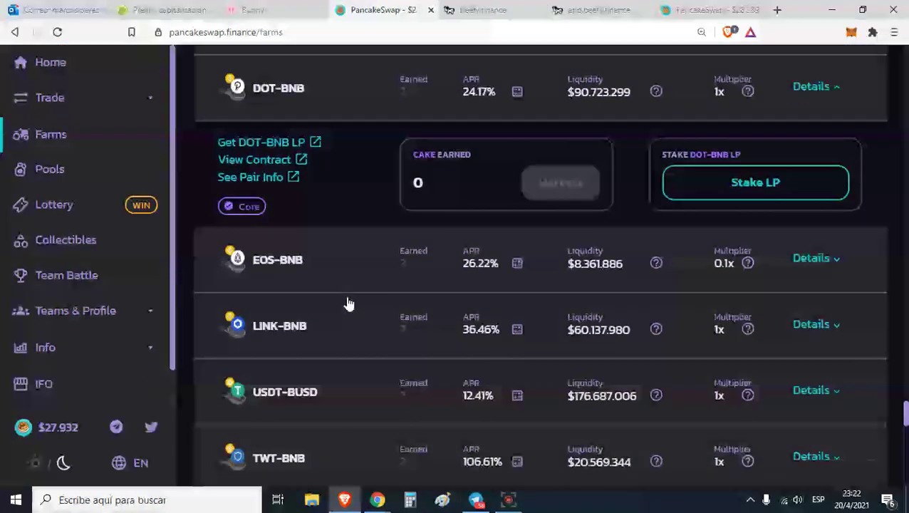
pyautogui.scroll(1, 528, 328)
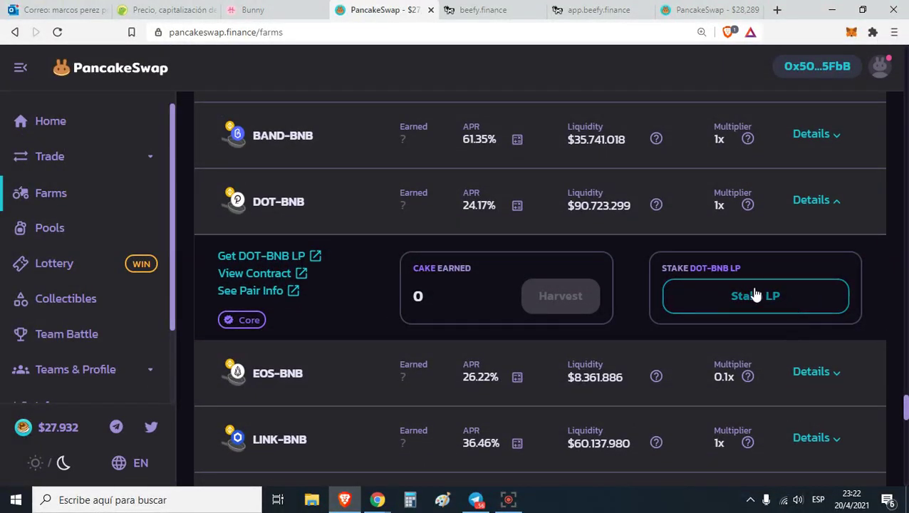
pyautogui.click(761, 308)
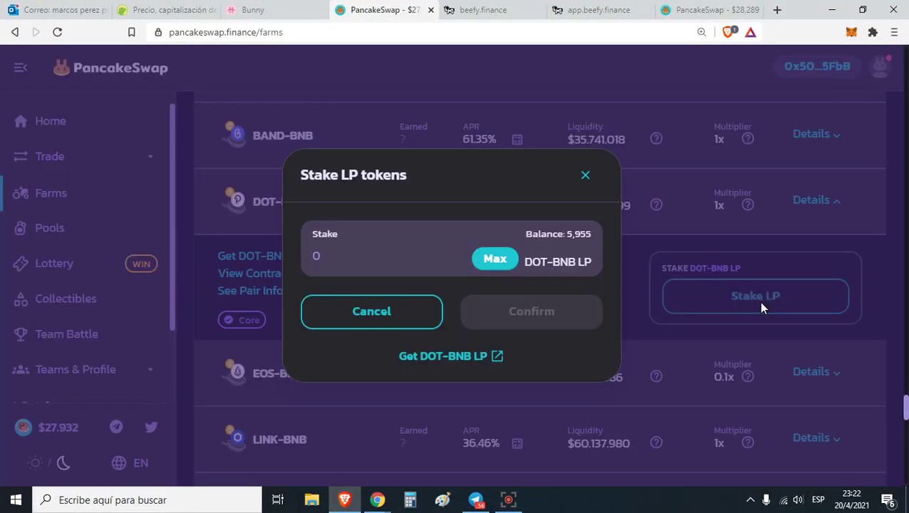
pyautogui.click(496, 259)
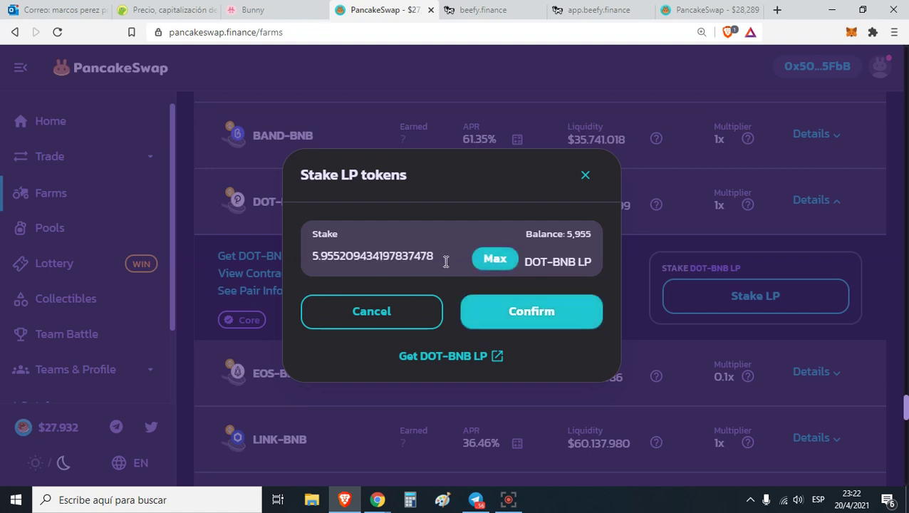
pyautogui.moveTo(447, 259); pyautogui.dragTo(271, 263)
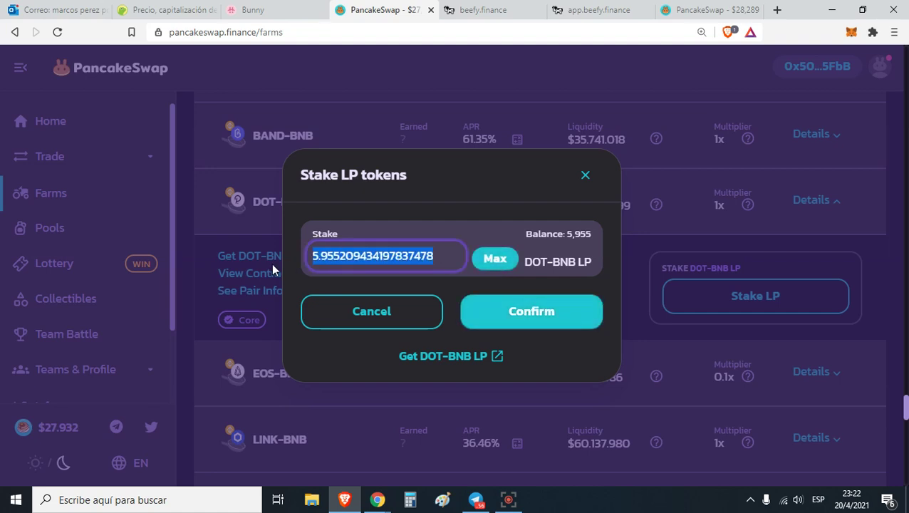
# Step: Confirm the DOT-BNB LP stake, check the total with gas fee and approve the deposit in MetaMask
pyautogui.click(567, 313)
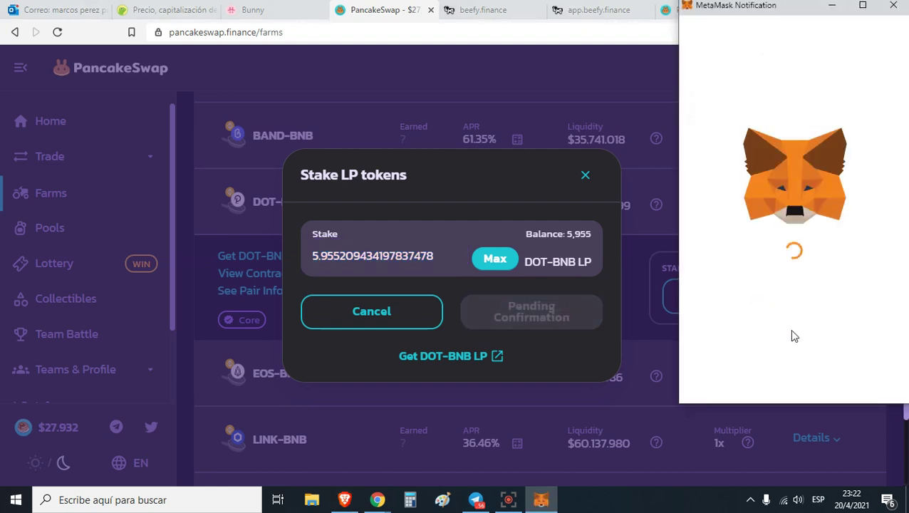
pyautogui.moveTo(880, 322); pyautogui.dragTo(836, 322)
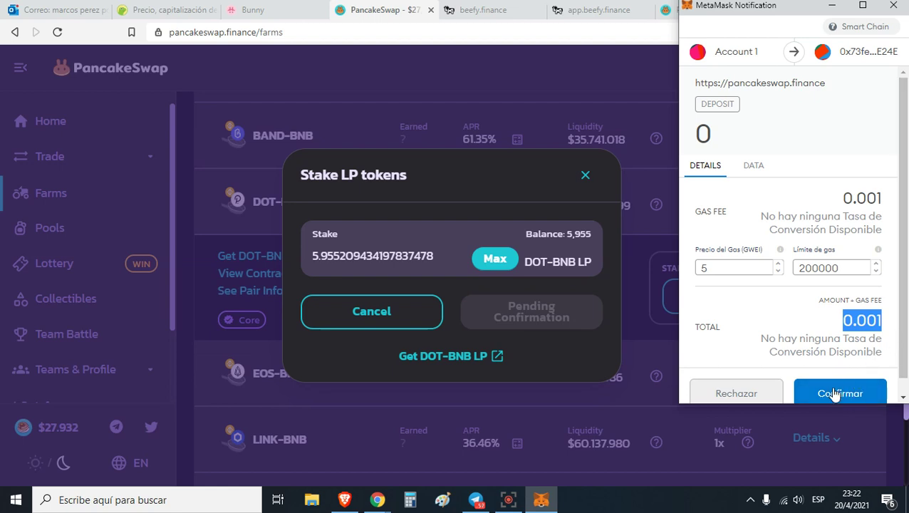
pyautogui.click(867, 390)
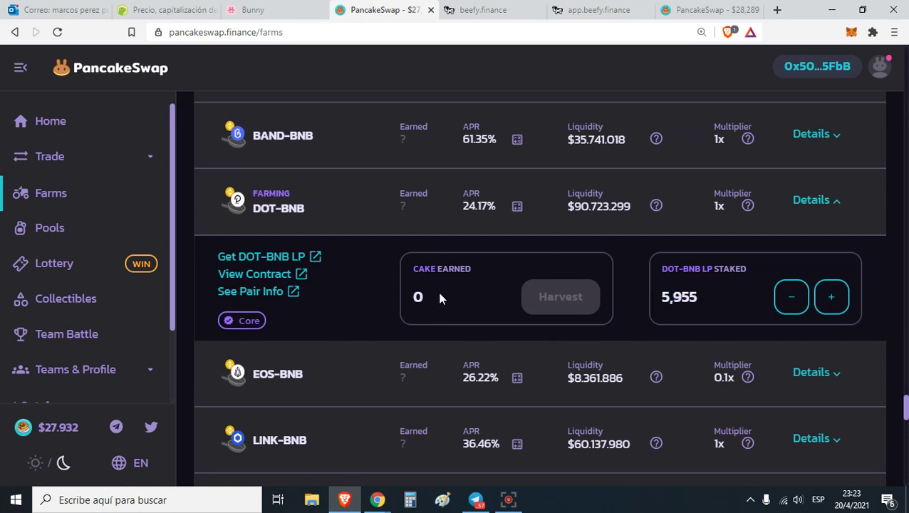
# Step: Collapse and reopen the DOT-BNB farm details to check the earned CAKE and the staked LP tokens
pyautogui.click(285, 208)
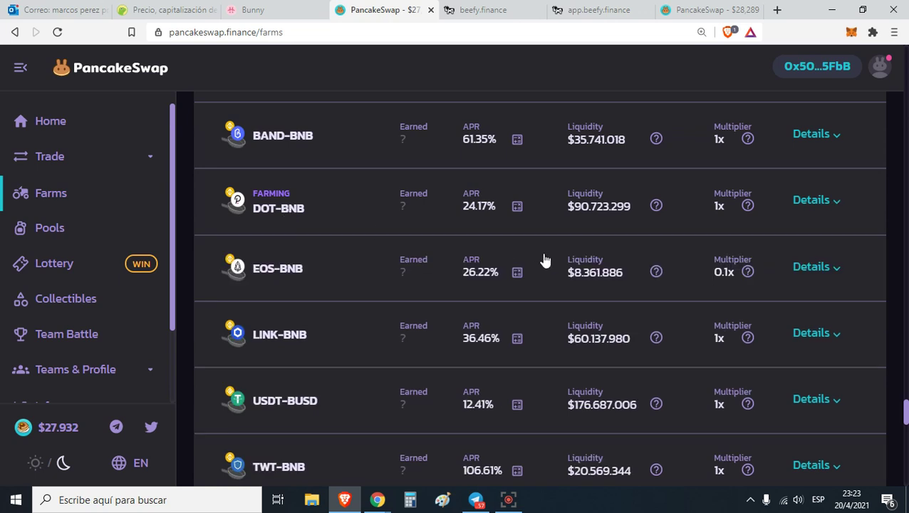
pyautogui.doubleClick(292, 268)
pyautogui.click(282, 224)
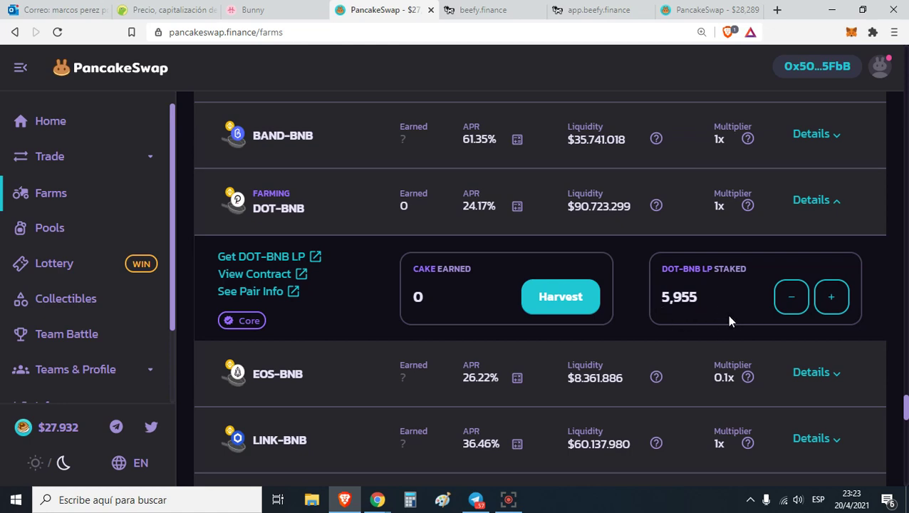
# Step: Expand the CAKE-BNB farm at the start of the list and examine its staked LP tokens and earned CAKE
pyautogui.scroll(2, 874, 390)
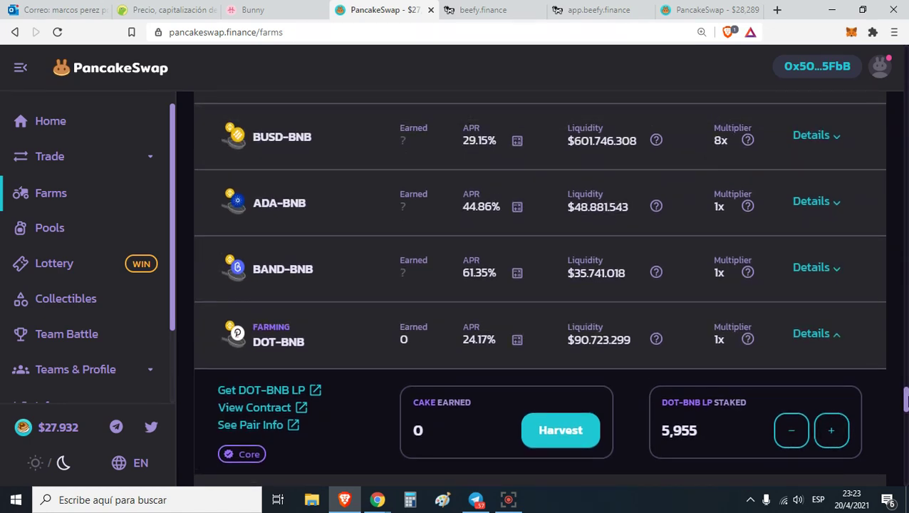
pyautogui.scroll(15, 540, 292)
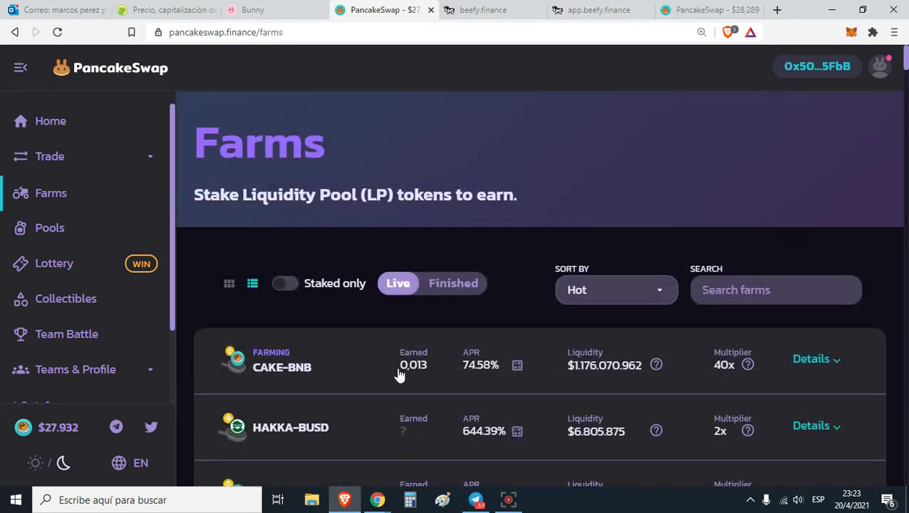
pyautogui.click(442, 365)
pyautogui.scroll(-2, 738, 361)
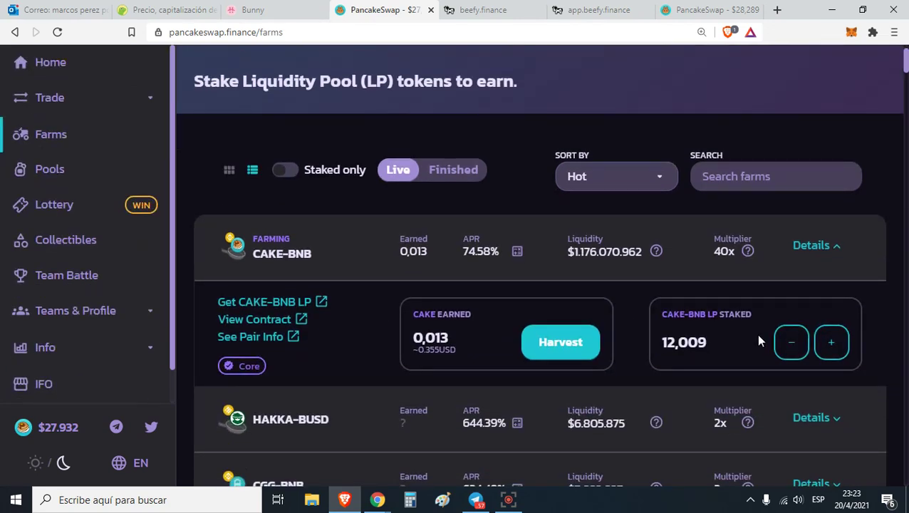
pyautogui.moveTo(712, 345); pyautogui.dragTo(660, 340)
pyautogui.click(728, 334)
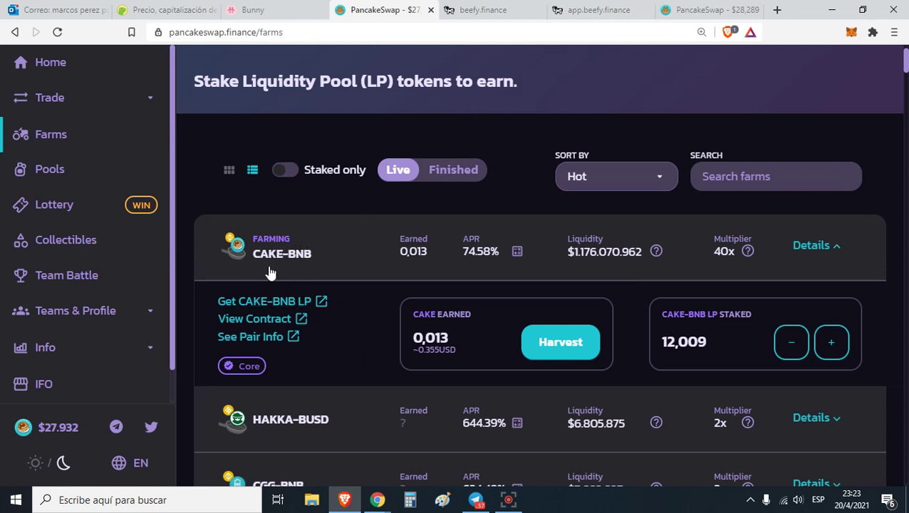
pyautogui.moveTo(475, 361); pyautogui.dragTo(412, 330)
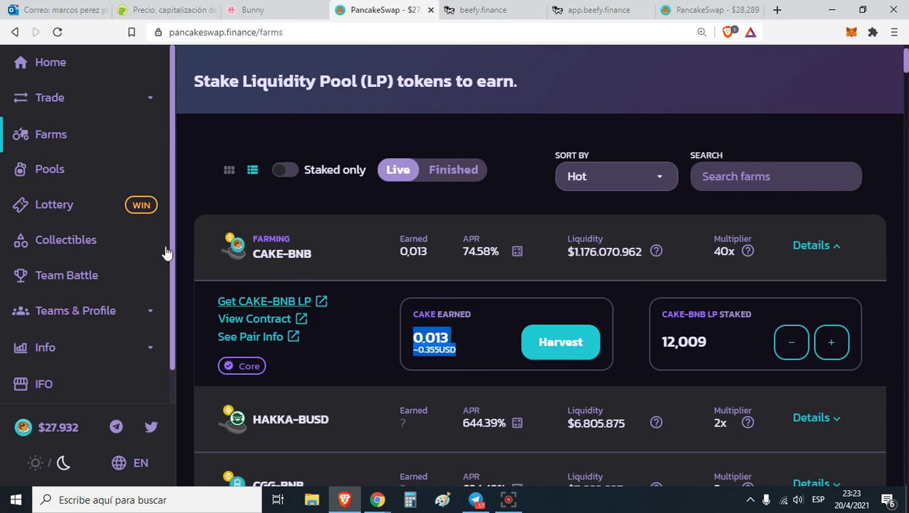
# Step: Open the PancakeSwap home page and examine the CAKE to harvest and CAKE in wallet under Farms & Staking
pyautogui.scroll(1, 80, 80)
pyautogui.scroll(1, 80, 80)
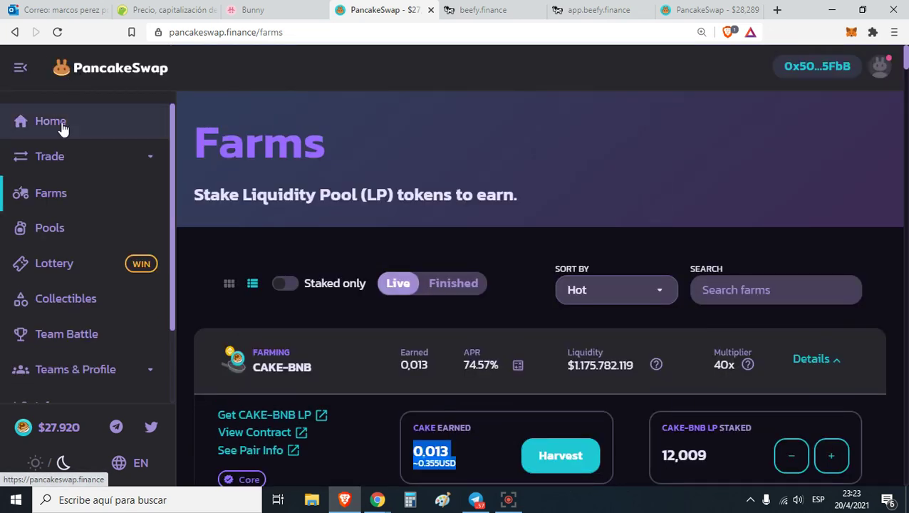
pyautogui.click(61, 123)
pyautogui.scroll(-3, 499, 271)
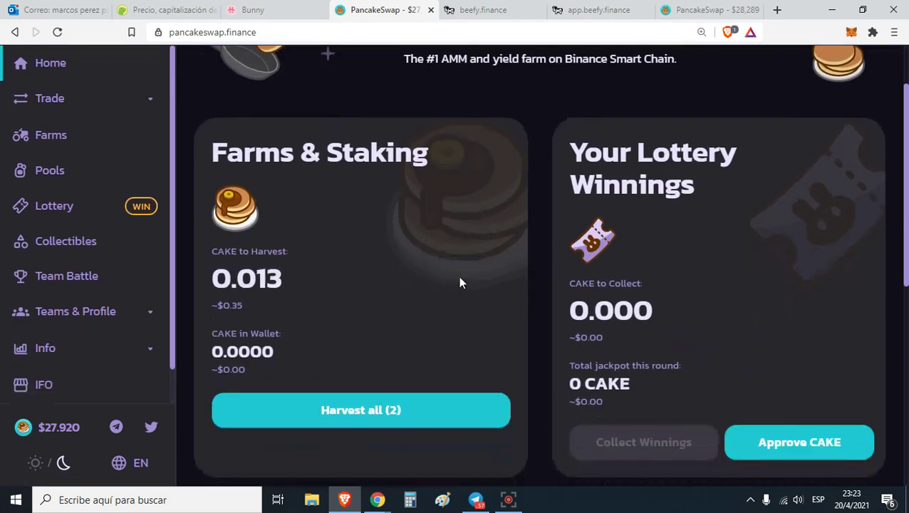
pyautogui.moveTo(299, 335); pyautogui.dragTo(198, 245)
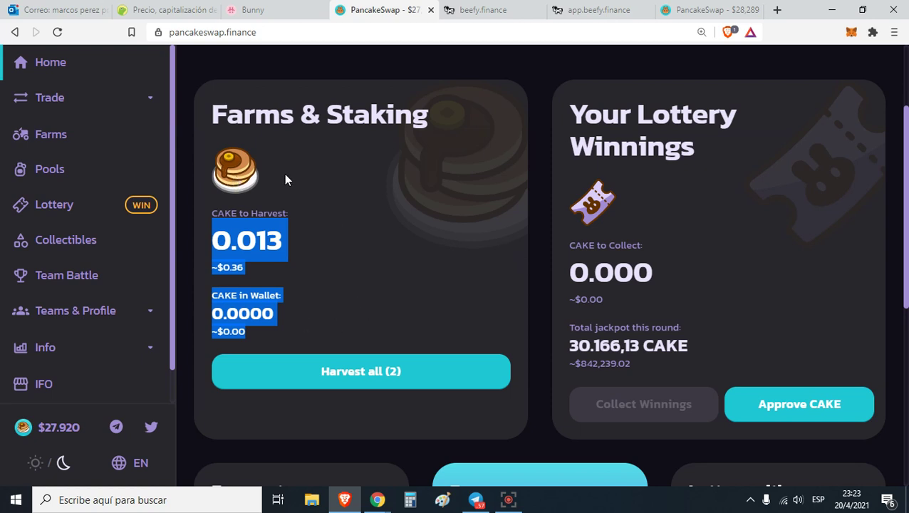
pyautogui.click(327, 270)
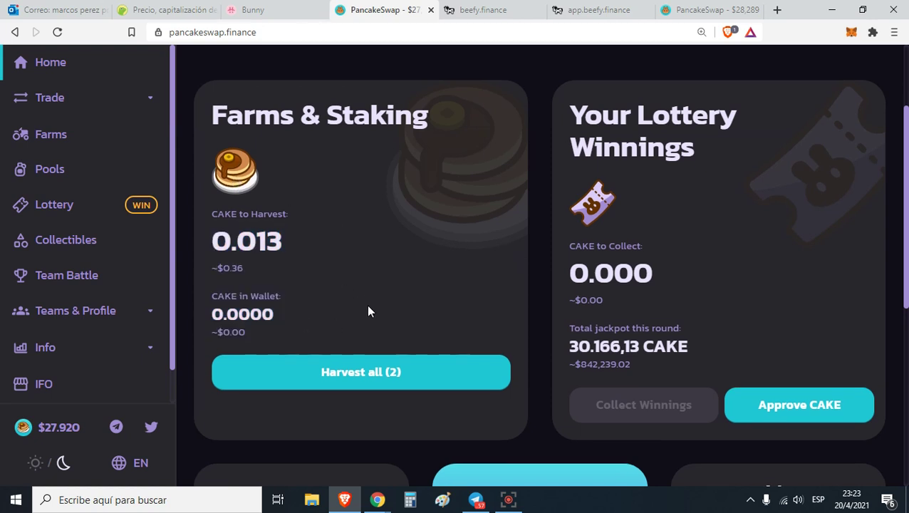
pyautogui.scroll(3, 366, 306)
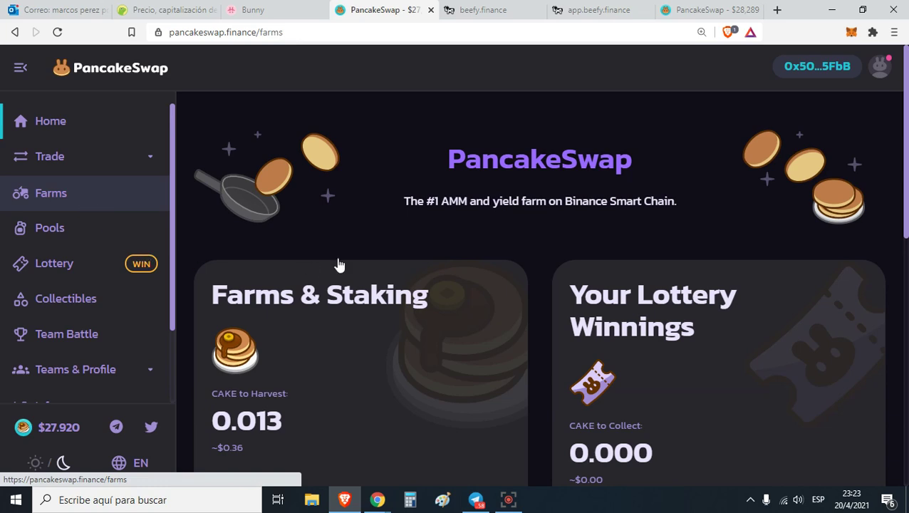
# Step: Find the XRP-BNB farm in the live farms list, expand its details to check them and collapse them again
pyautogui.scroll(-5, 805, 214)
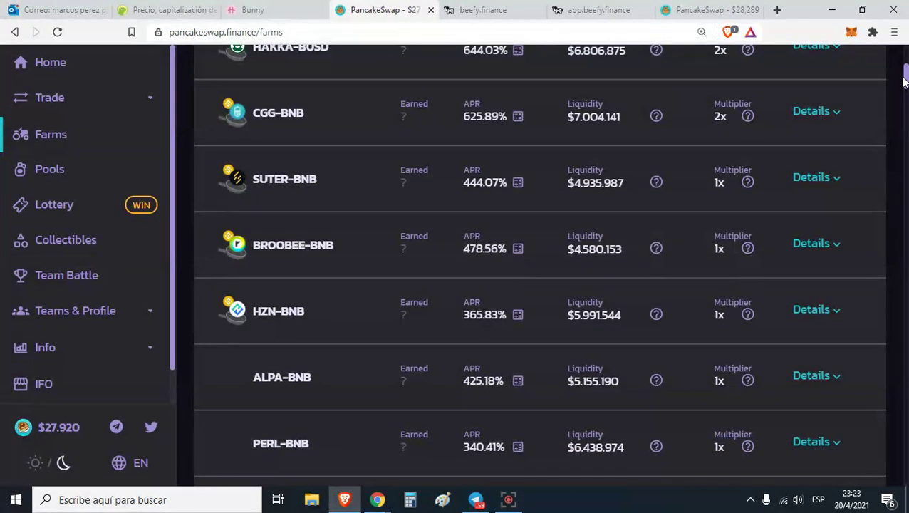
pyautogui.moveTo(904, 84); pyautogui.dragTo(905, 470)
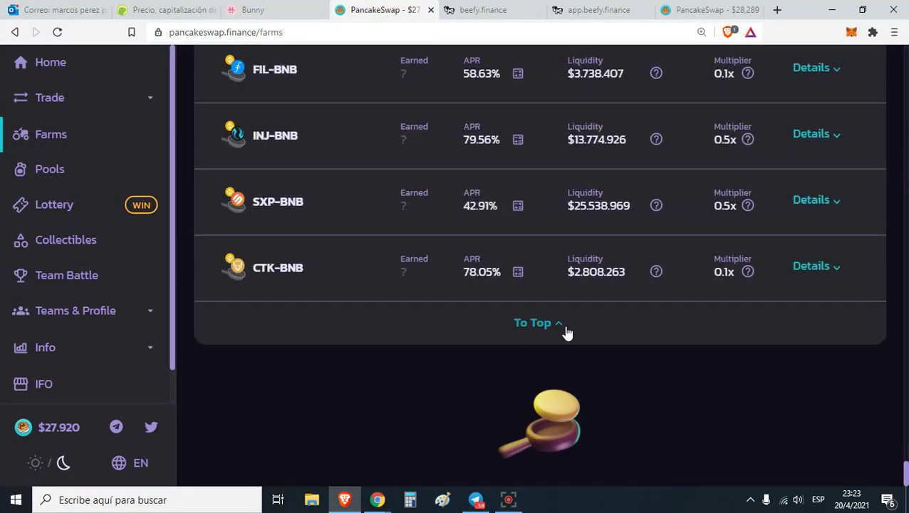
pyautogui.scroll(5, 376, 273)
pyautogui.scroll(2, 420, 327)
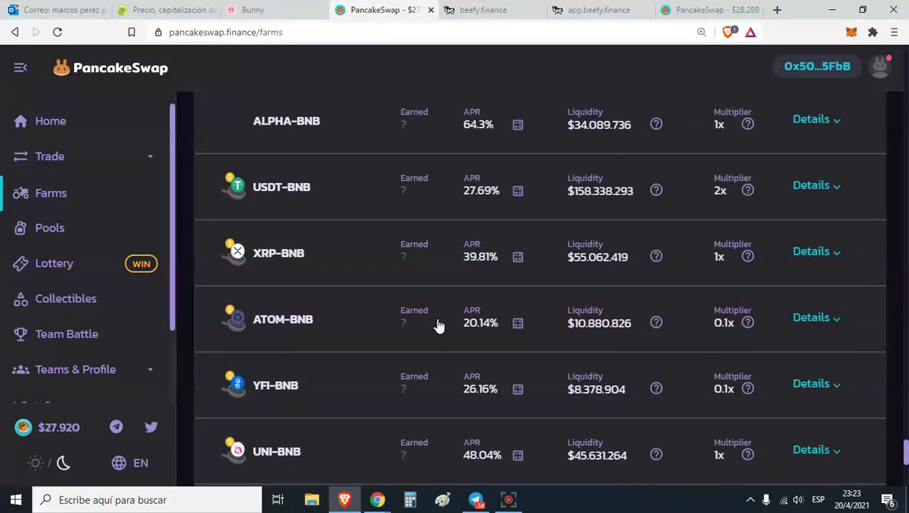
pyautogui.click(295, 269)
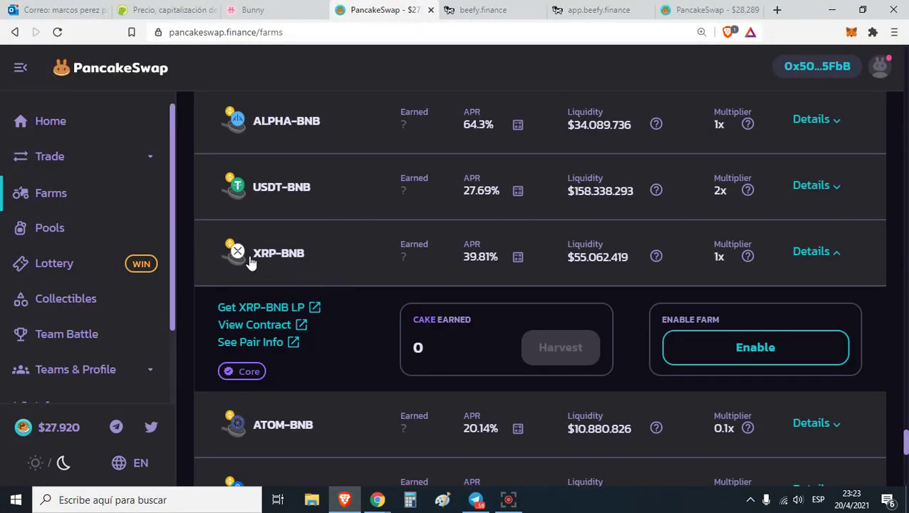
pyautogui.click(269, 265)
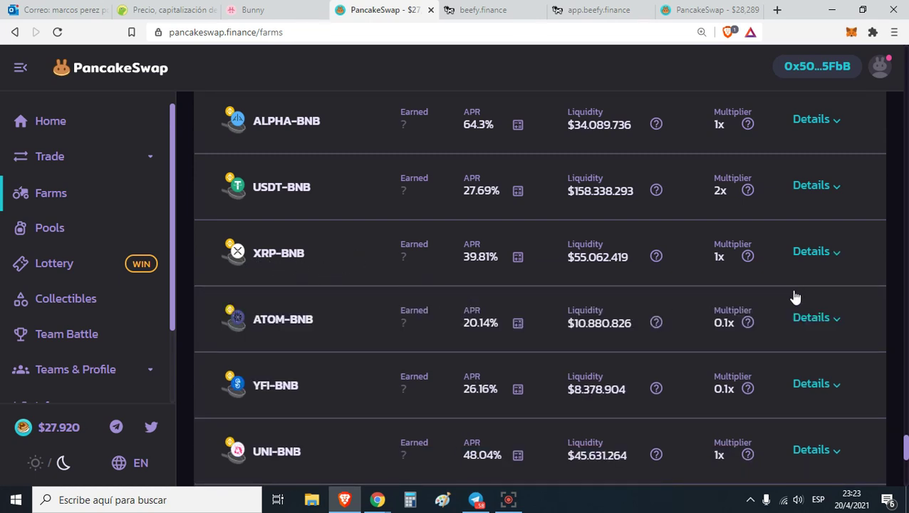
# Step: Examine the XRP-BNB farm's ROI table for the 1d, 7d, 30d and 365d timeframes, close it and recheck the farm details
pyautogui.click(517, 257)
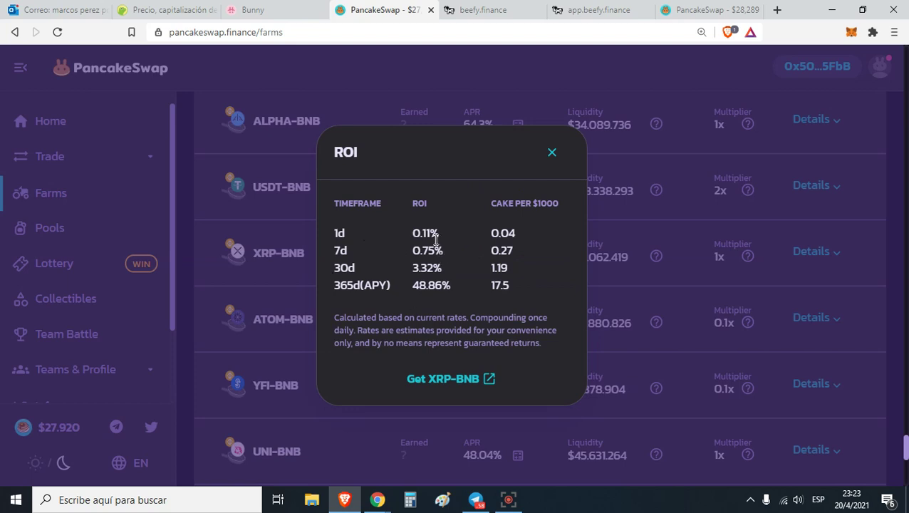
pyautogui.moveTo(442, 237); pyautogui.dragTo(333, 239)
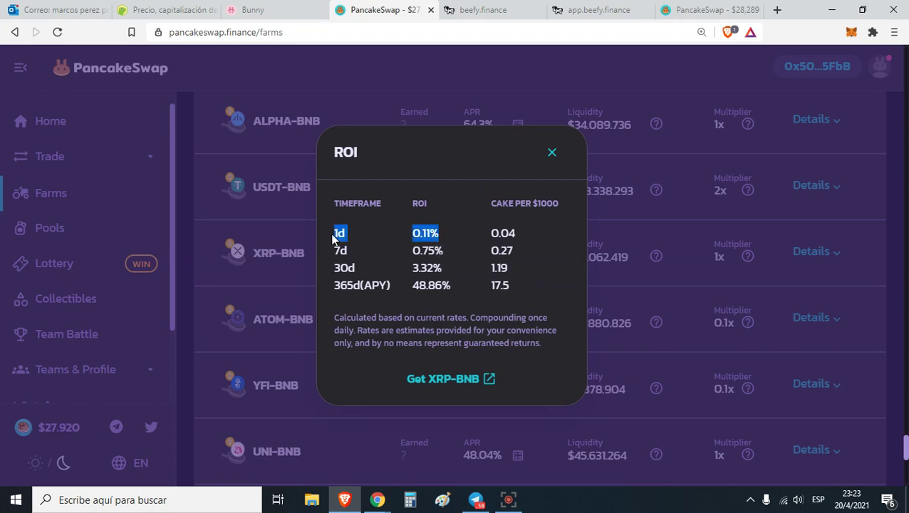
pyautogui.click(445, 258)
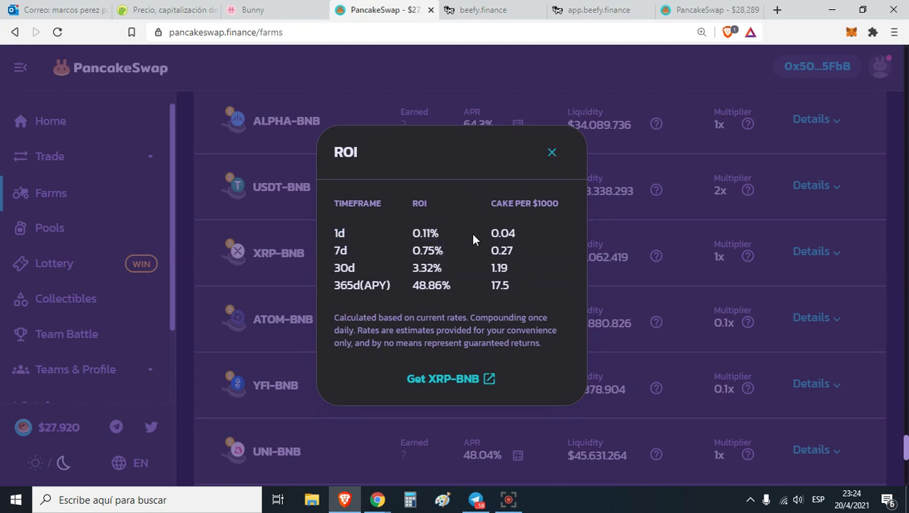
pyautogui.moveTo(451, 283); pyautogui.dragTo(339, 260)
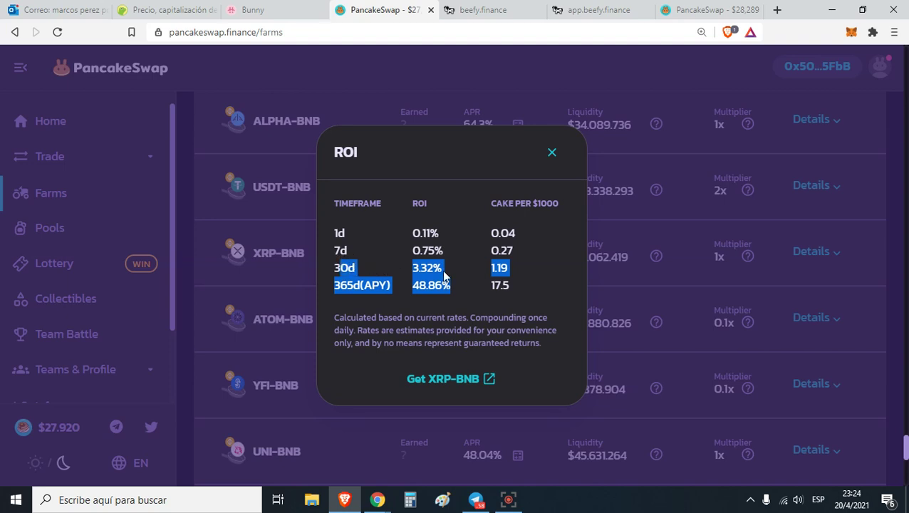
pyautogui.click(499, 250)
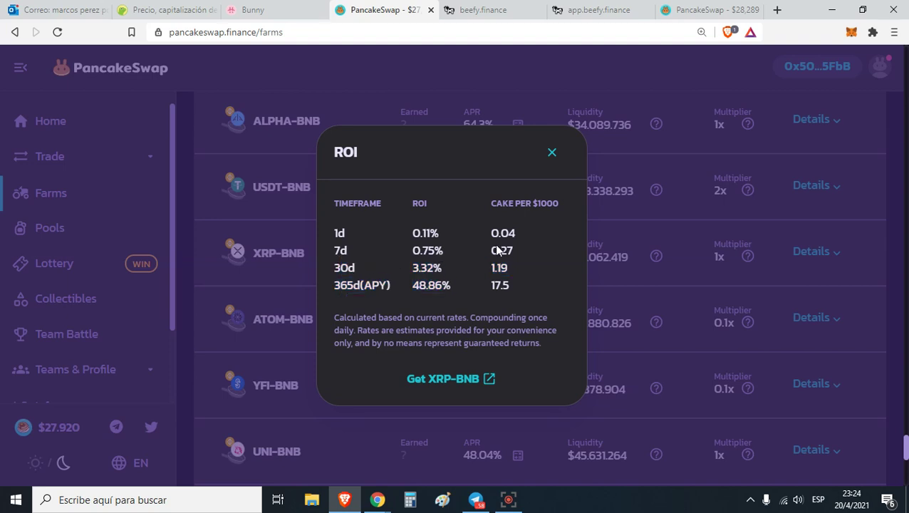
pyautogui.click(552, 153)
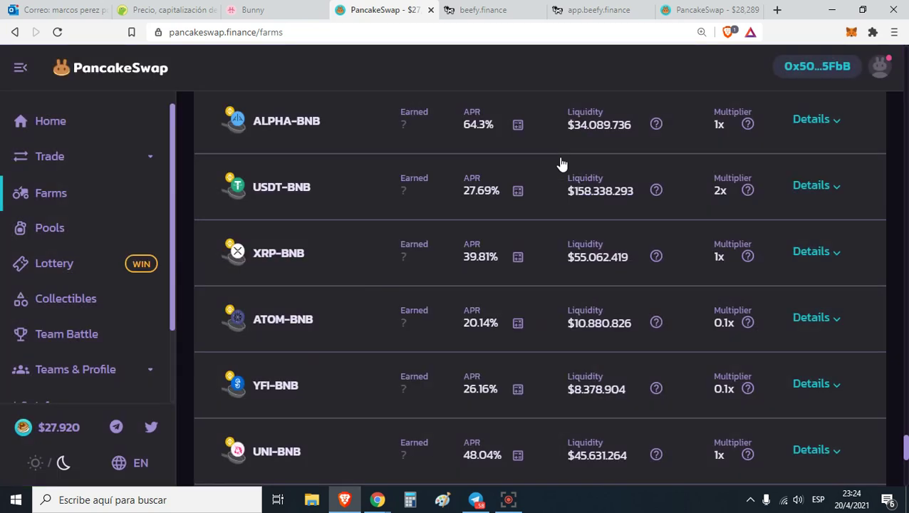
pyautogui.click(305, 264)
pyautogui.click(320, 267)
# Step: Go to the Liquidity page of the exchange and start adding new liquidity
pyautogui.scroll(3, 902, 446)
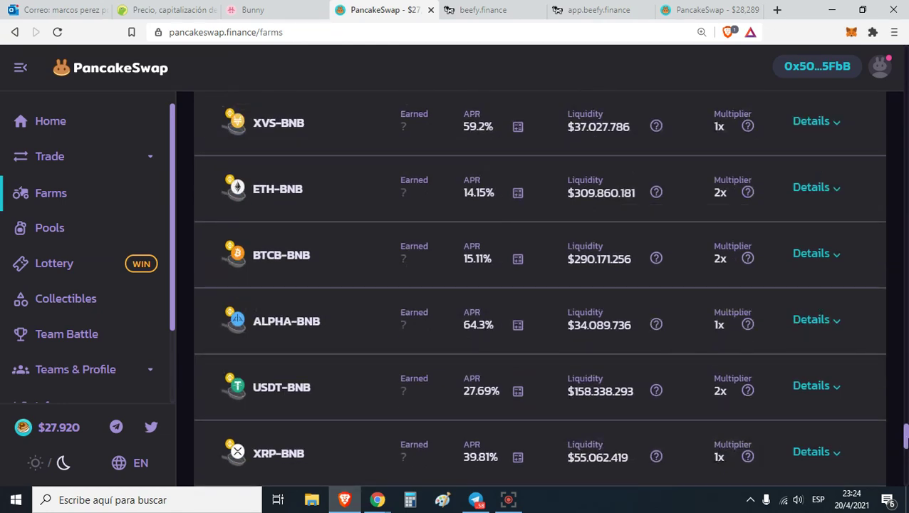
pyautogui.moveTo(903, 434); pyautogui.dragTo(885, 98)
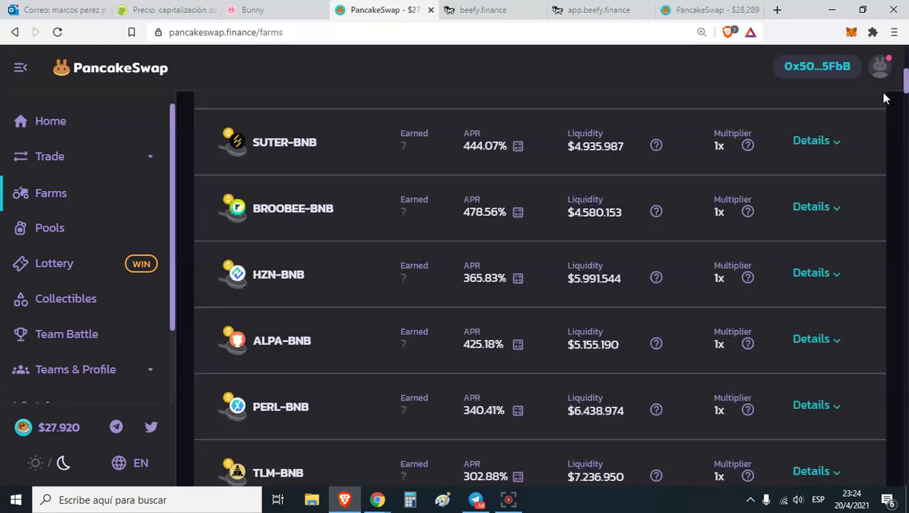
pyautogui.scroll(6, 885, 99)
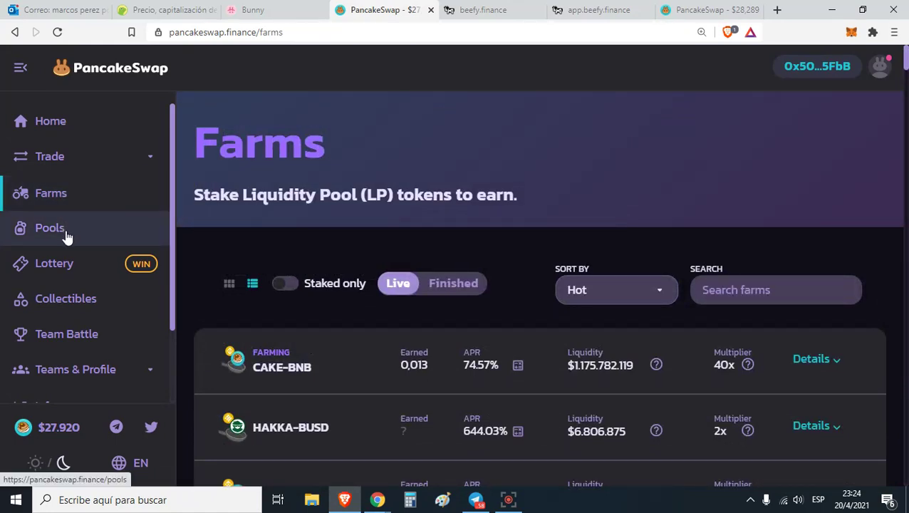
pyautogui.click(67, 161)
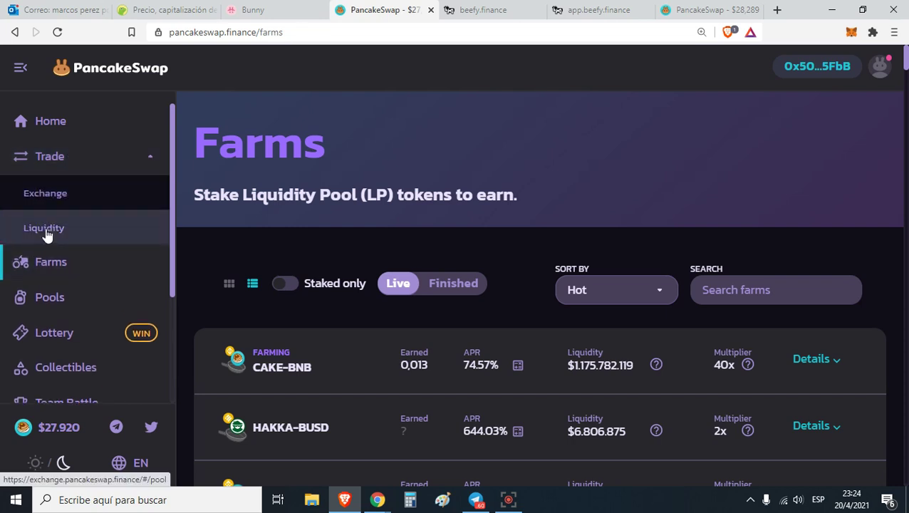
pyautogui.click(46, 235)
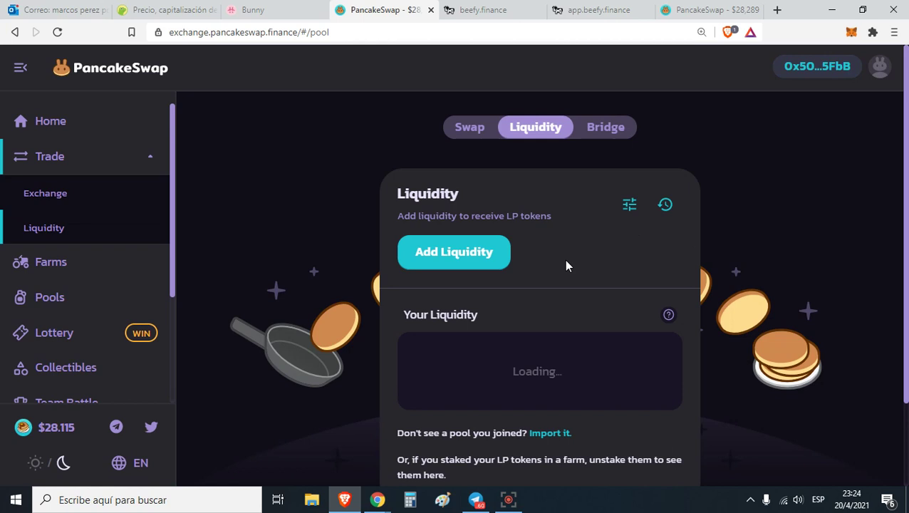
pyautogui.click(457, 262)
pyautogui.click(537, 125)
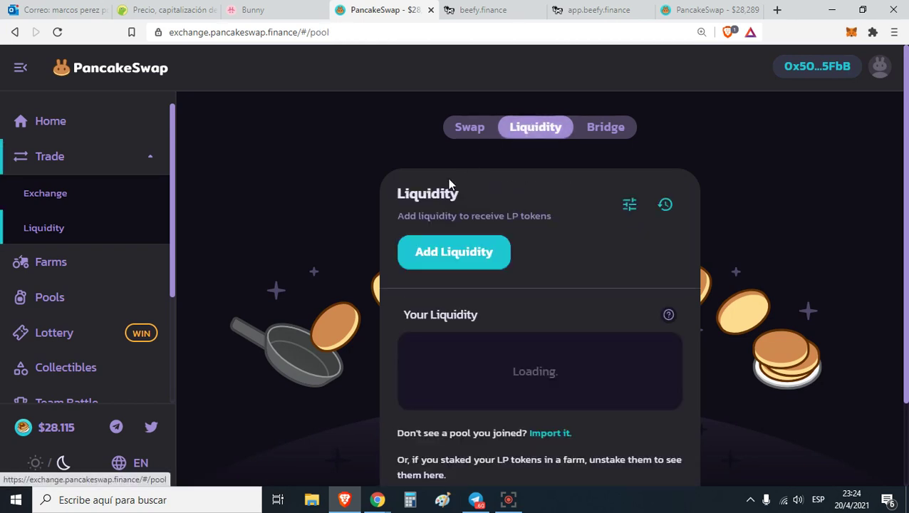
pyautogui.click(461, 265)
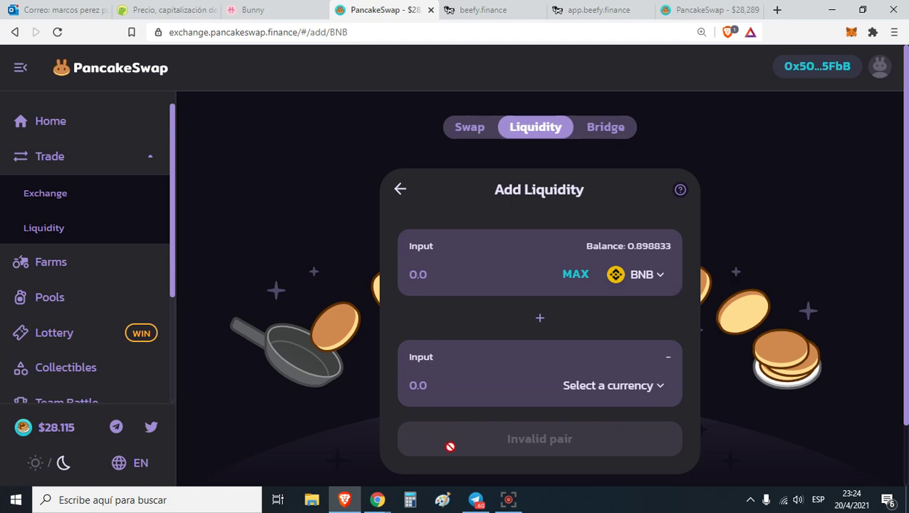
# Step: Select XRP as the first token and BNB as the second token of the liquidity pair
pyautogui.click(659, 289)
pyautogui.write('xr')
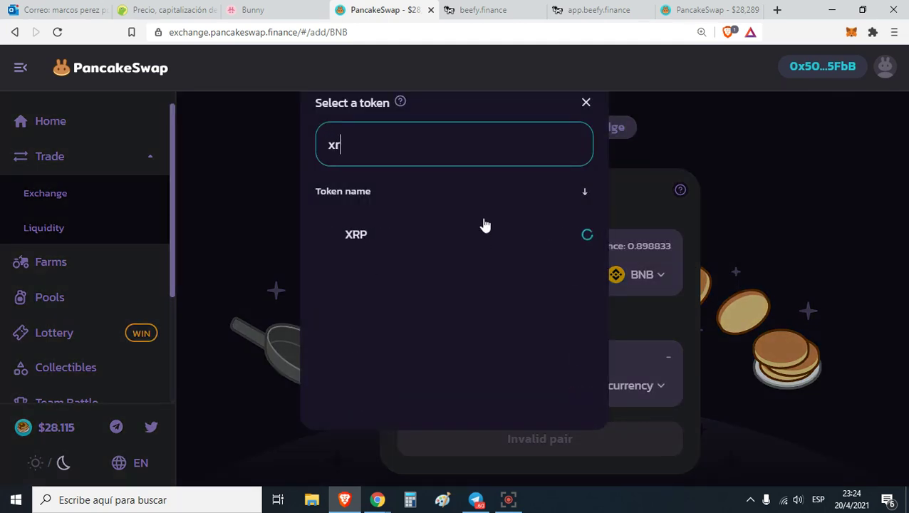
pyautogui.click(449, 232)
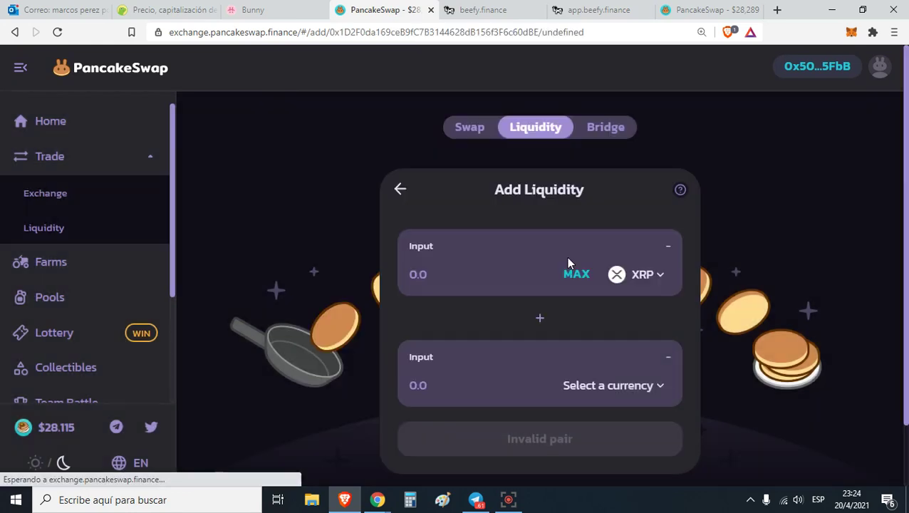
pyautogui.click(654, 388)
pyautogui.write('b')
pyautogui.click(377, 235)
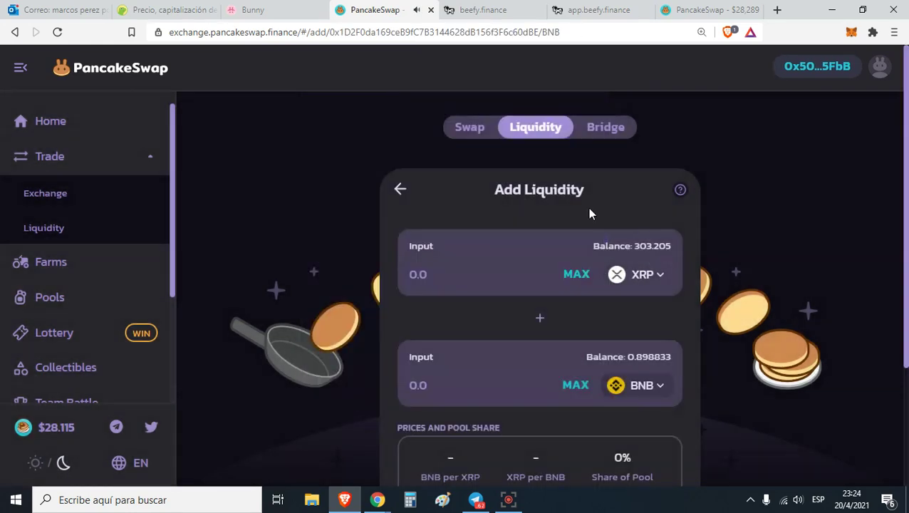
# Step: Set the XRP input to the maximum balance and check the matching BNB amount
pyautogui.click(586, 274)
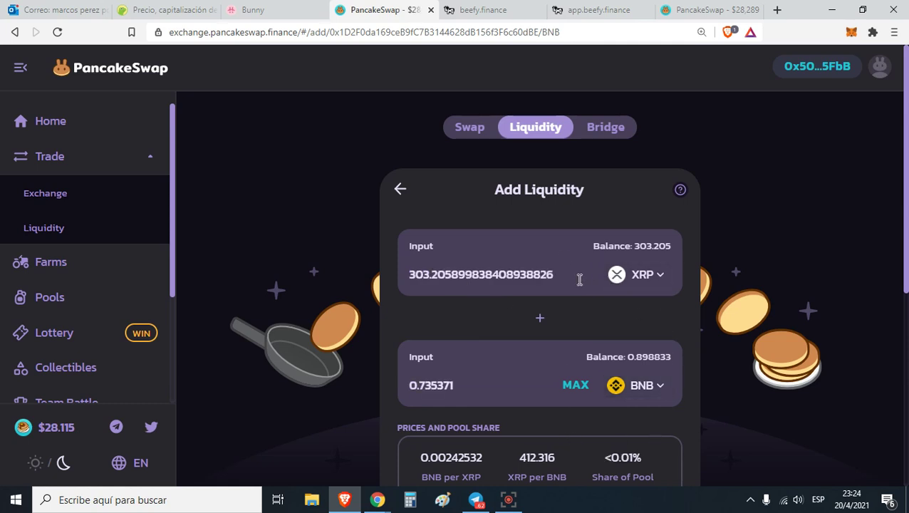
pyautogui.moveTo(579, 278); pyautogui.dragTo(398, 278)
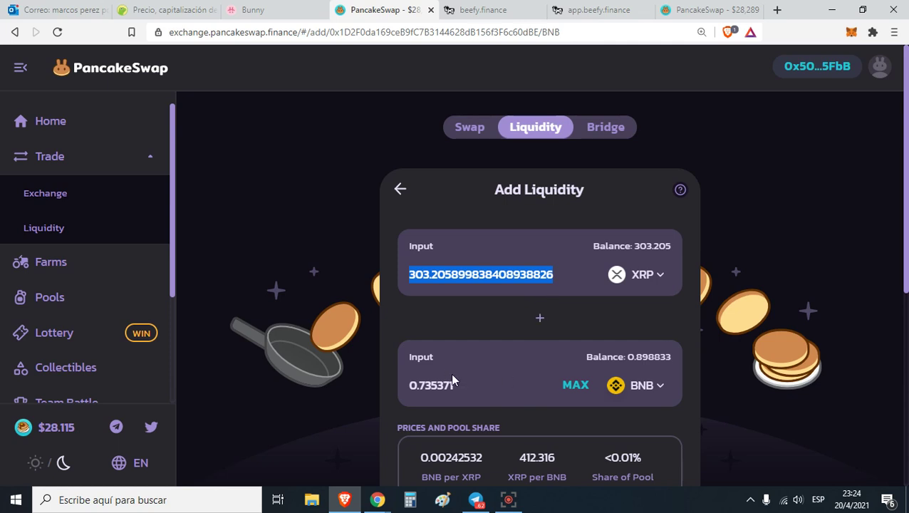
pyautogui.scroll(-2, 450, 372)
pyautogui.click(483, 271)
pyautogui.doubleClick(483, 271)
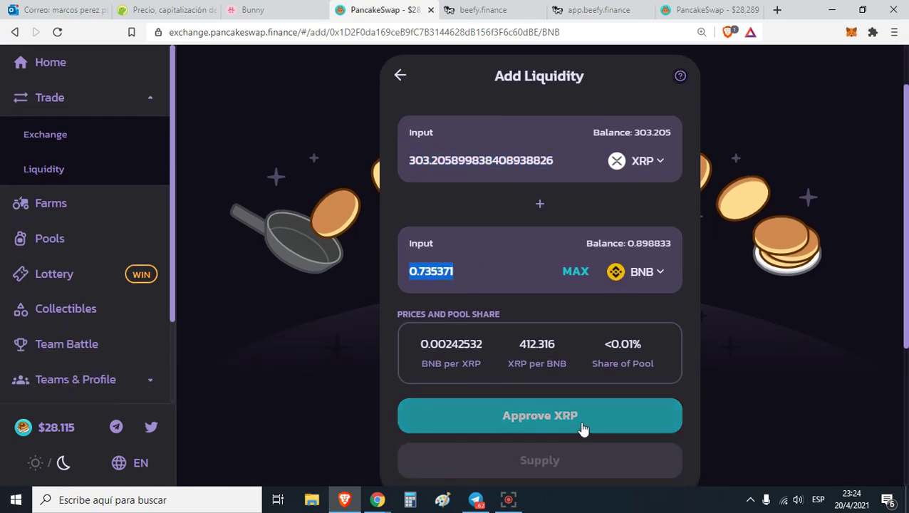
# Step: Approve XRP spending for the exchange, check the transaction fee and confirm the permission in MetaMask
pyautogui.click(637, 422)
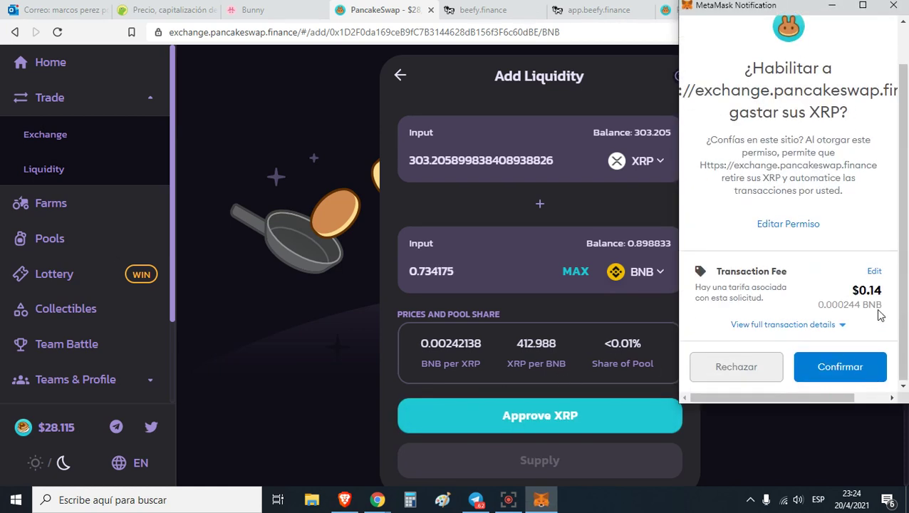
pyautogui.doubleClick(881, 294)
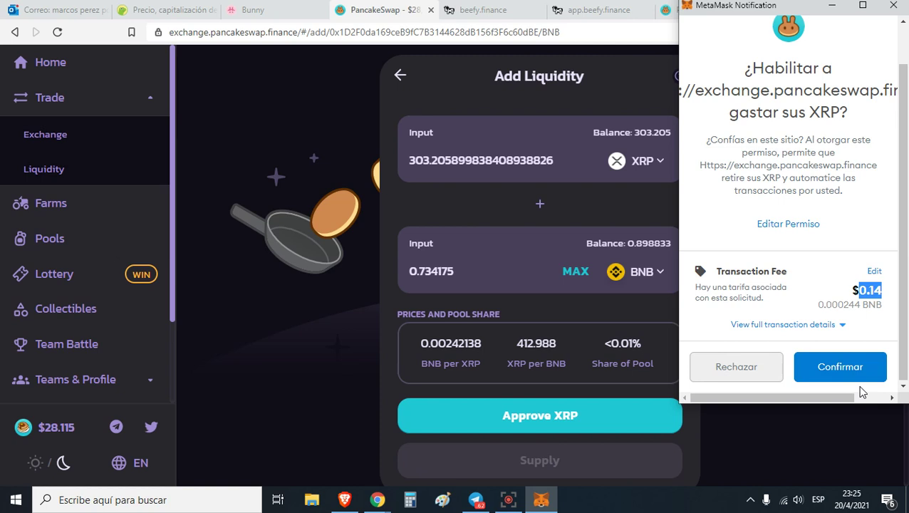
pyautogui.click(834, 372)
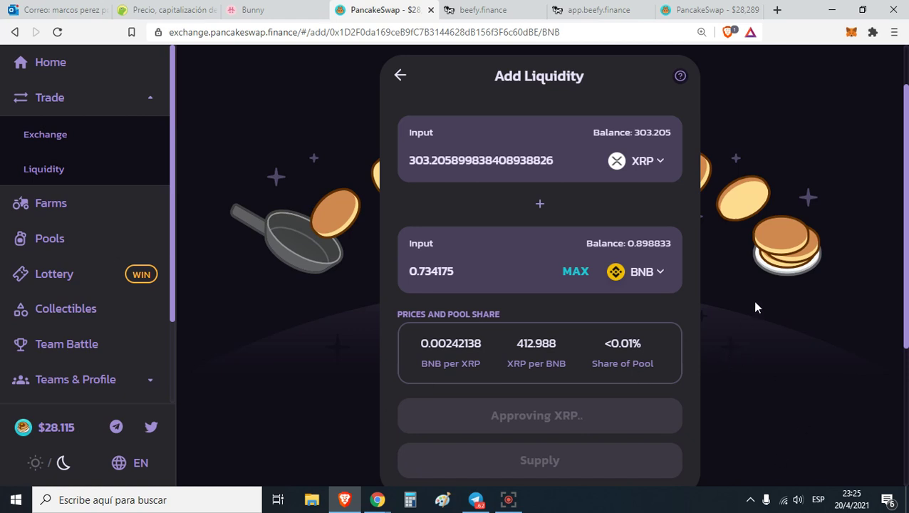
# Step: Wait for the XRP approval to complete and supply the XRP-BNB liquidity to bring up its confirmation summary
pyautogui.scroll(-1, 755, 307)
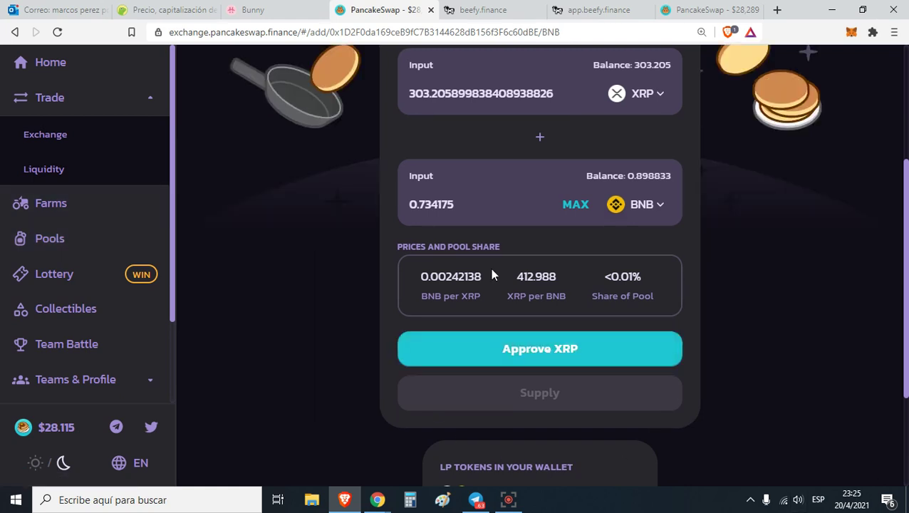
pyautogui.scroll(-1, 428, 370)
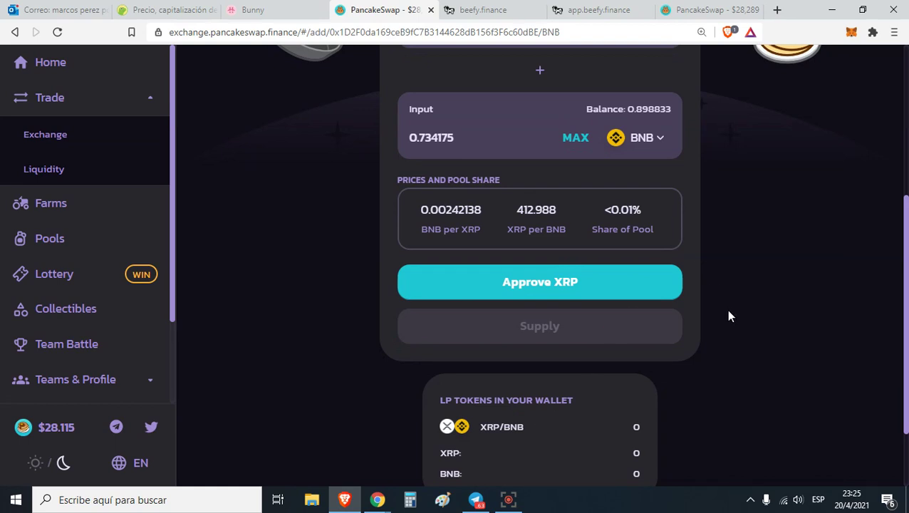
pyautogui.scroll(3, 728, 311)
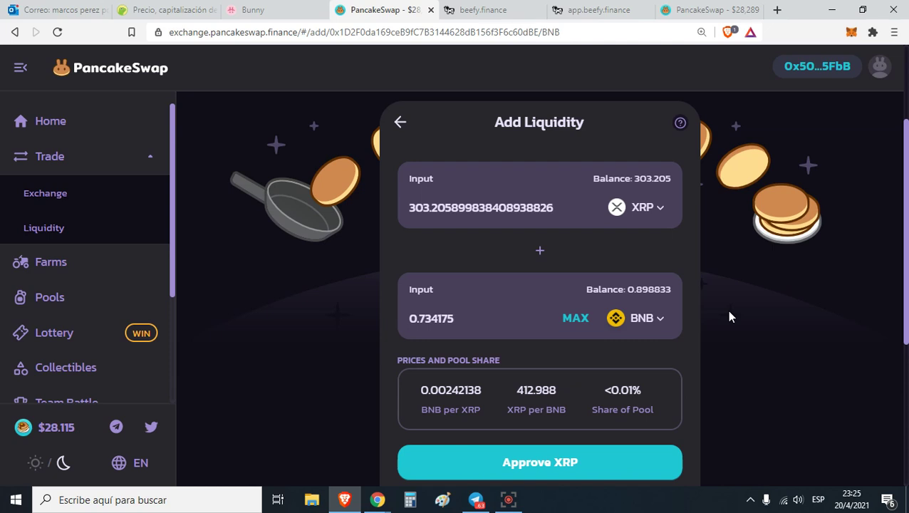
pyautogui.scroll(-2, 723, 295)
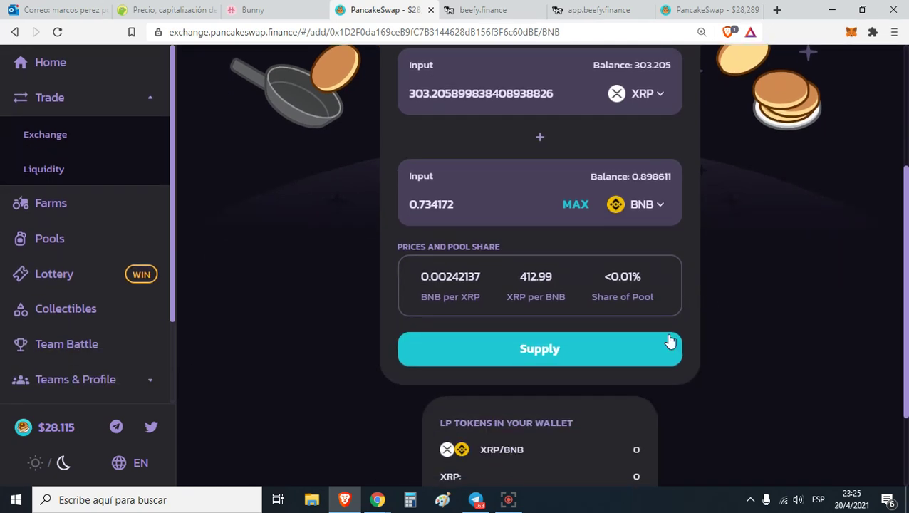
pyautogui.click(559, 362)
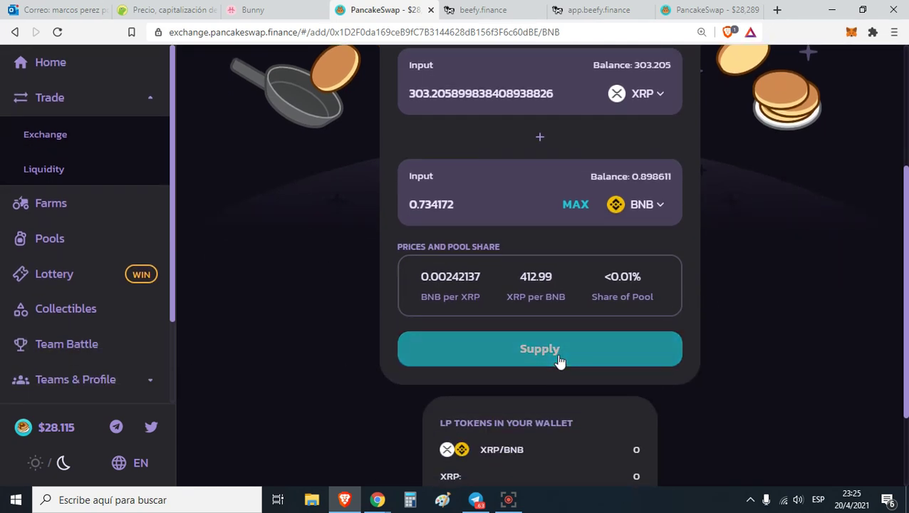
pyautogui.click(559, 365)
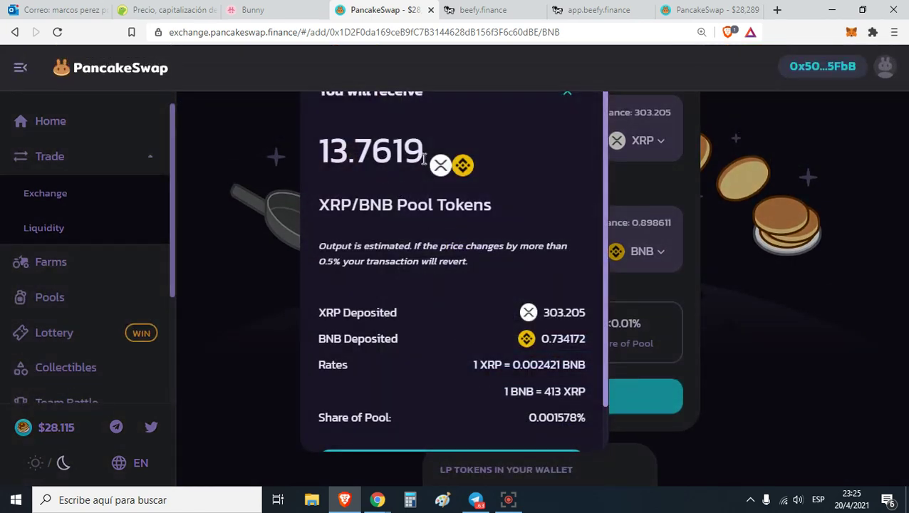
# Step: Review the XRP/BNB pool tokens to receive and the XRP and BNB deposit amounts in the confirmation summary
pyautogui.moveTo(424, 159); pyautogui.dragTo(321, 159)
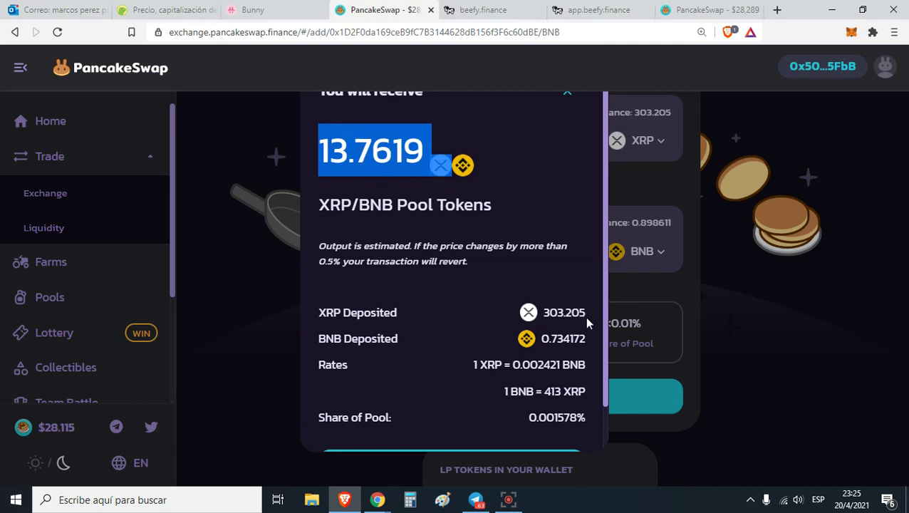
pyautogui.moveTo(584, 316); pyautogui.dragTo(436, 344)
pyautogui.scroll(-1, 436, 342)
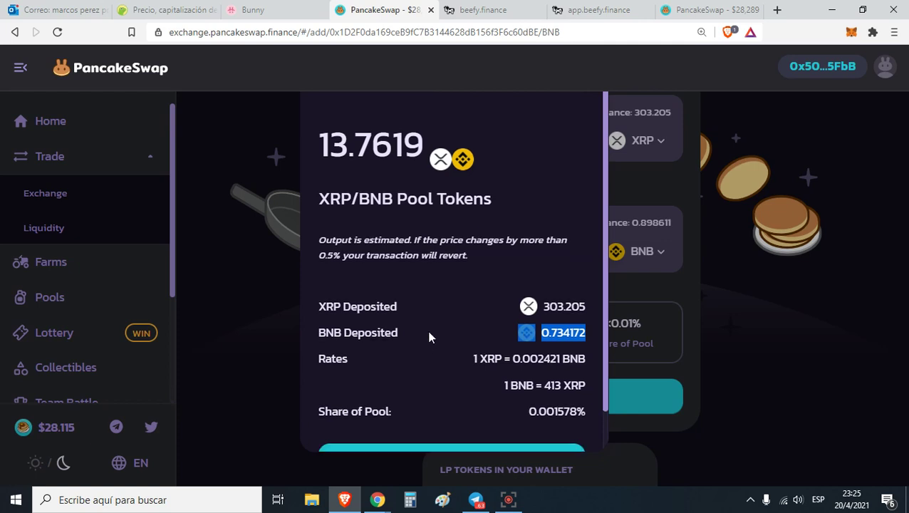
# Step: Confirm supplying the XRP-BNB liquidity, check the gas fee, approve the transaction in MetaMask and dismiss the submission notice
pyautogui.click(512, 424)
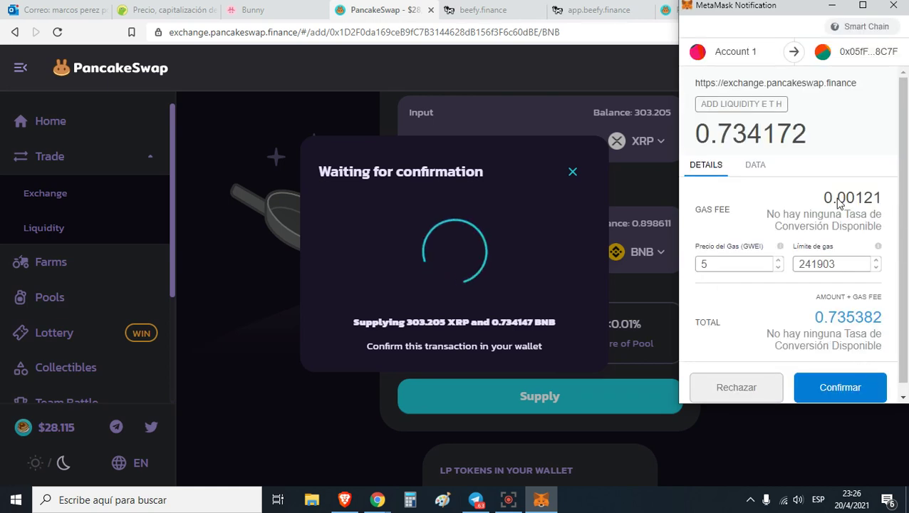
pyautogui.doubleClick(866, 198)
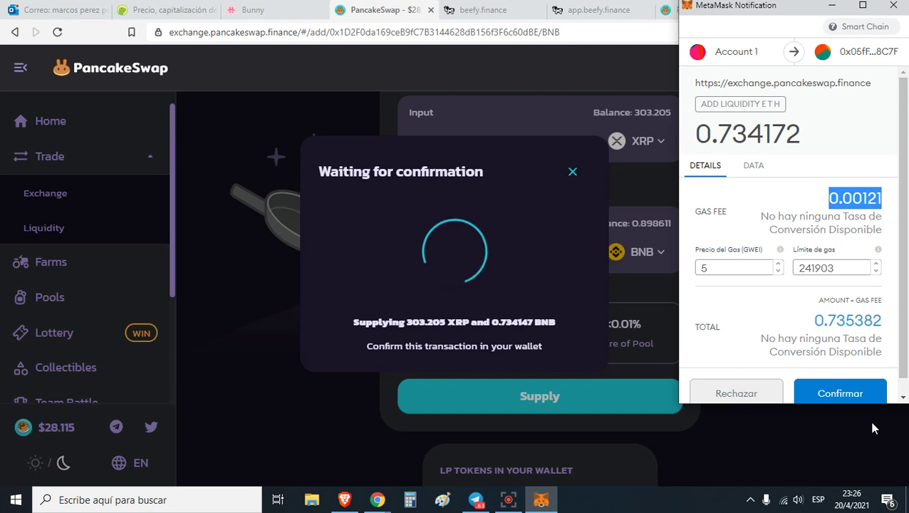
pyautogui.click(848, 396)
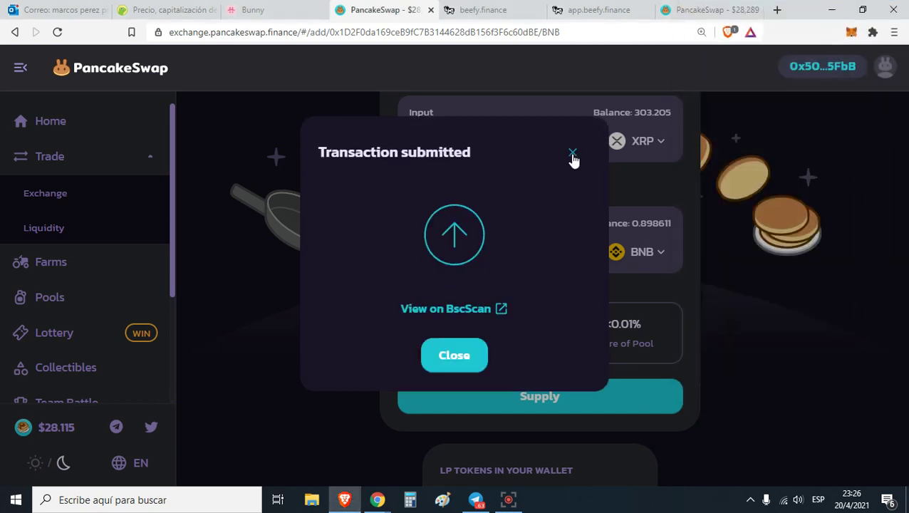
pyautogui.click(573, 154)
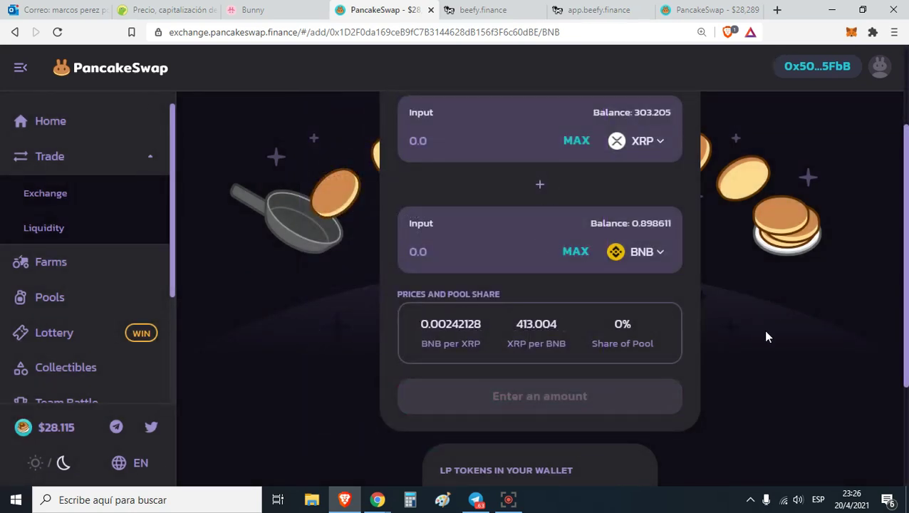
# Step: Check the XRP and BNB balances and the XRP/BNB LP tokens held in the wallet on the Add Liquidity page
pyautogui.scroll(1, 766, 337)
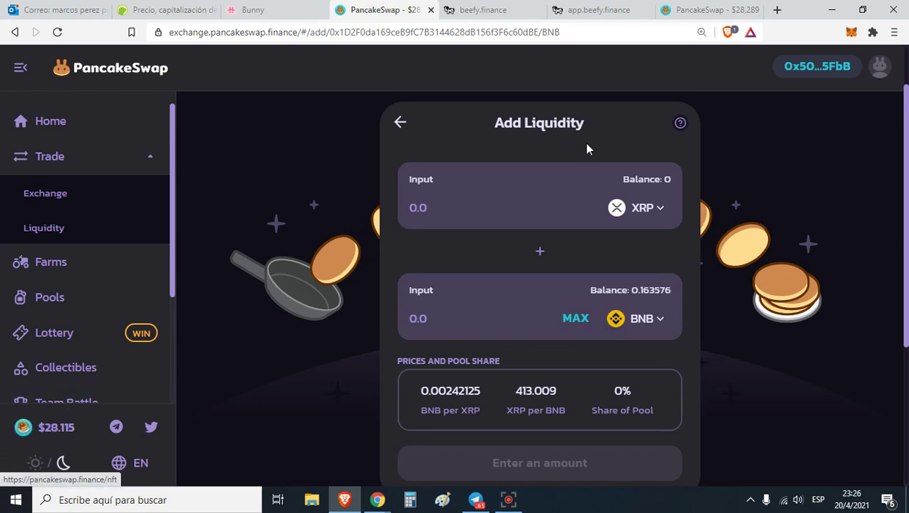
pyautogui.scroll(-1, 690, 396)
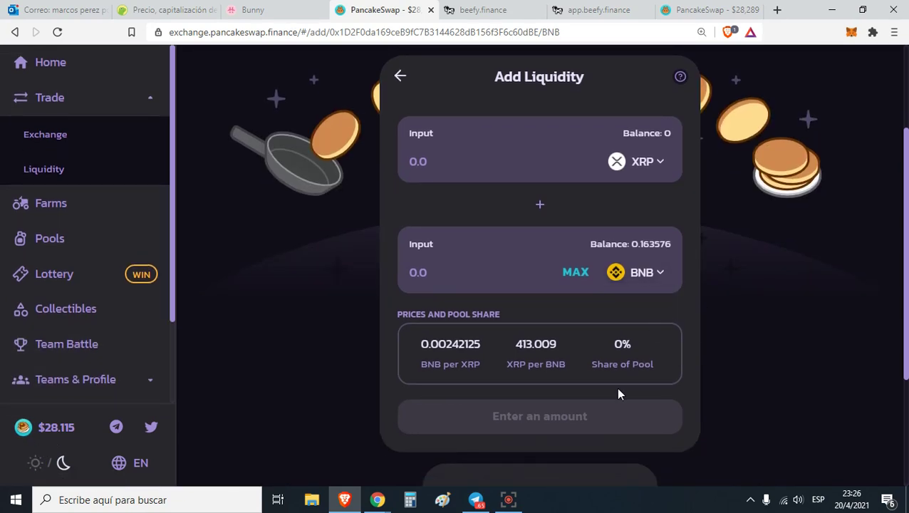
pyautogui.scroll(-3, 618, 394)
pyautogui.moveTo(643, 379); pyautogui.dragTo(453, 308)
pyautogui.click(328, 329)
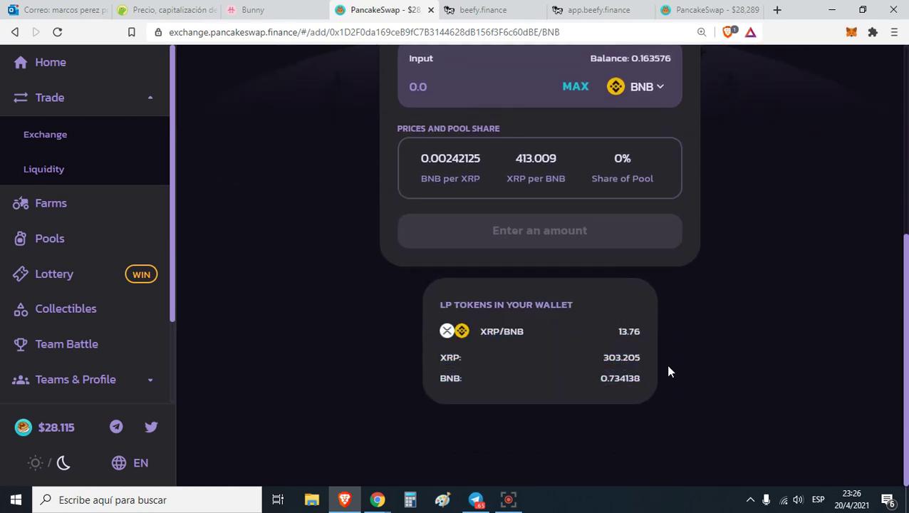
pyautogui.scroll(3, 251, 341)
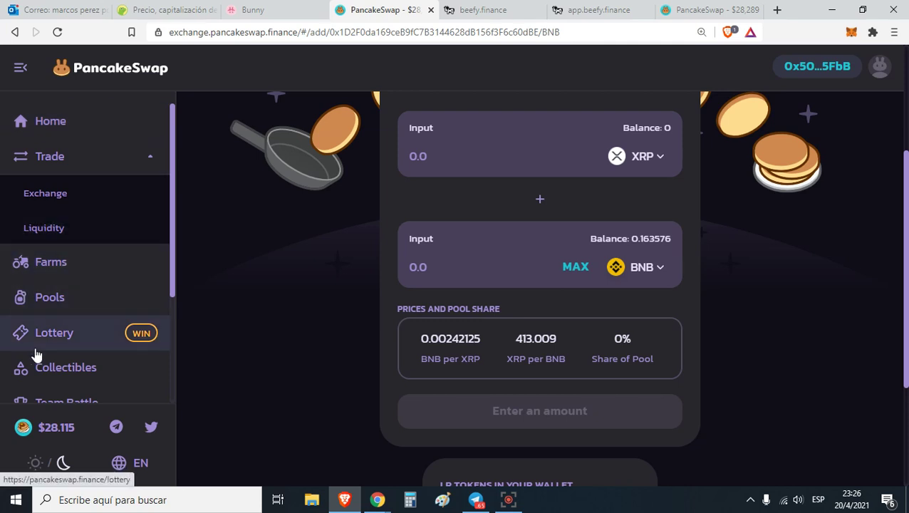
# Step: Go to the Farms page, find the XRP-BNB farm in the list and expand its details
pyautogui.click(67, 262)
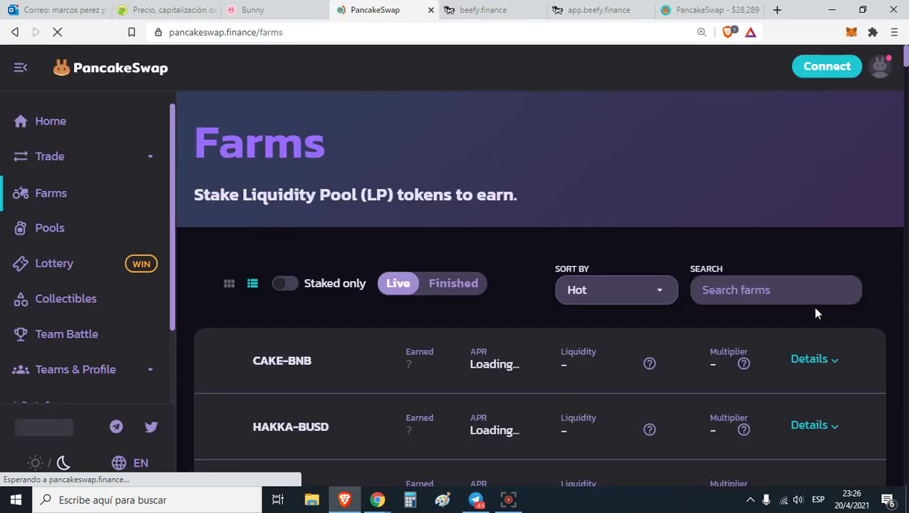
pyautogui.scroll(-15, 817, 313)
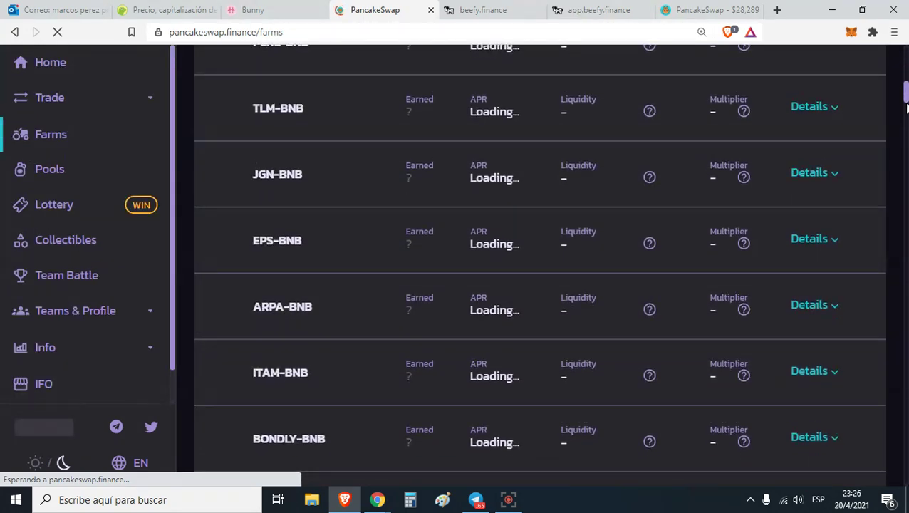
pyautogui.scroll(-10, 887, 450)
pyautogui.scroll(3, 886, 450)
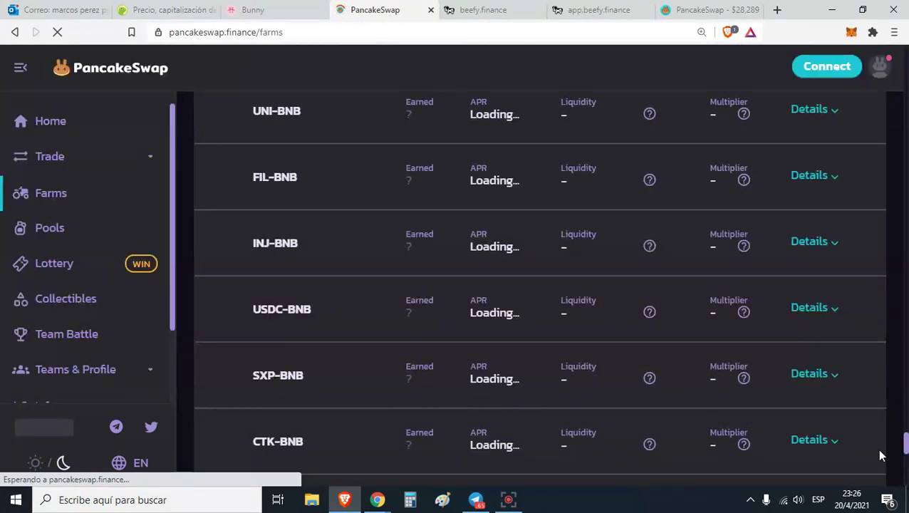
pyautogui.scroll(-5, 887, 450)
pyautogui.scroll(-1, 406, 386)
pyautogui.scroll(-5, 408, 381)
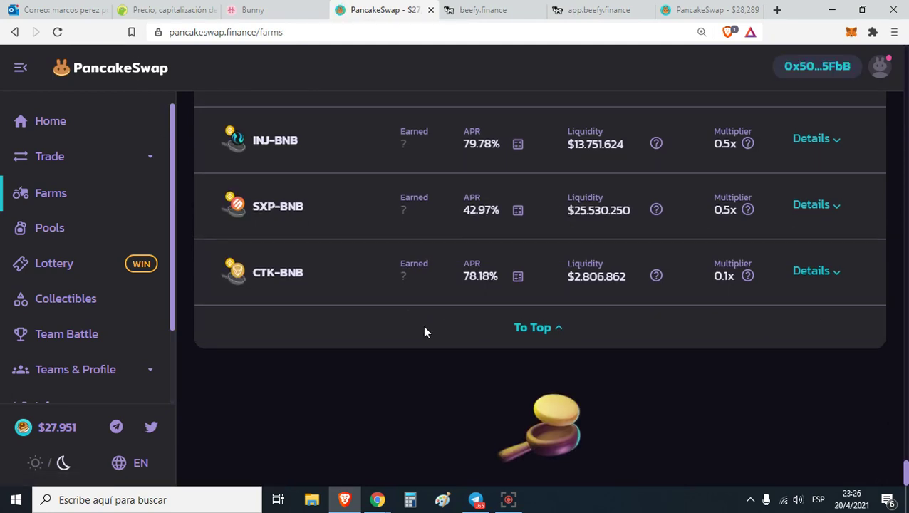
pyautogui.scroll(2, 392, 317)
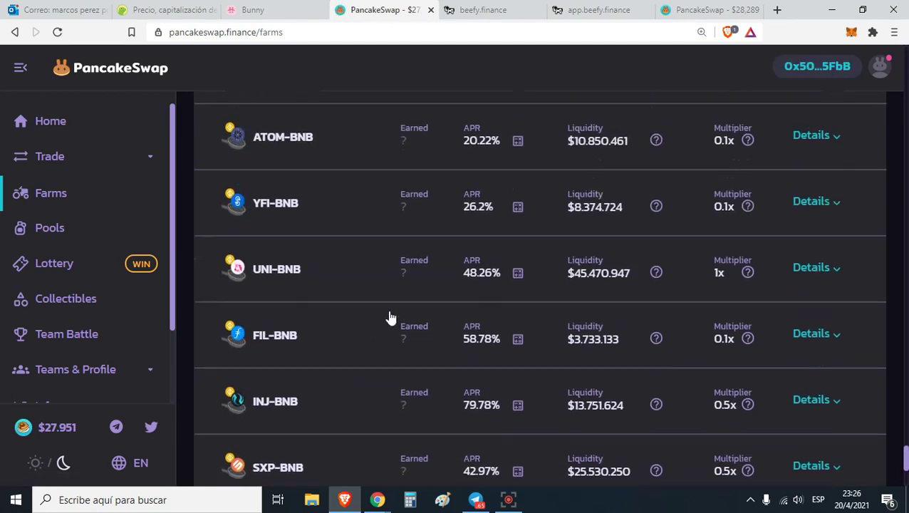
pyautogui.scroll(1, 396, 302)
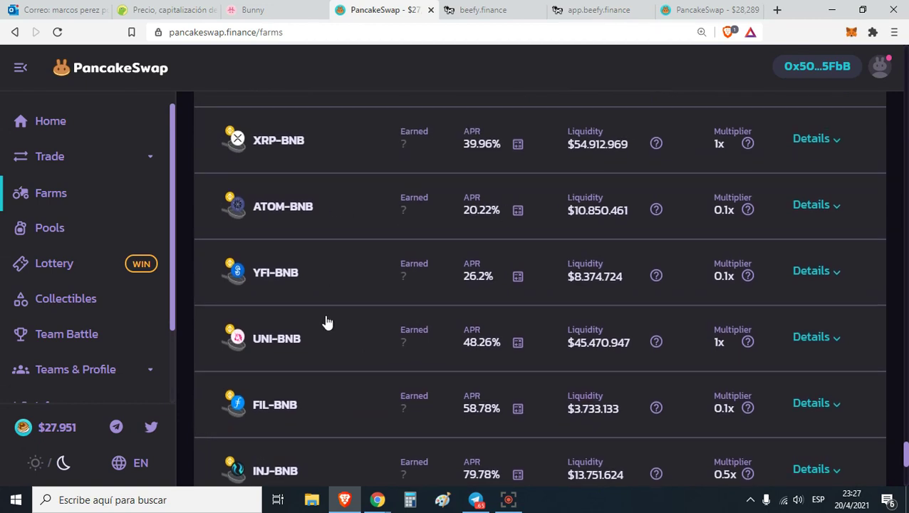
pyautogui.scroll(2, 320, 324)
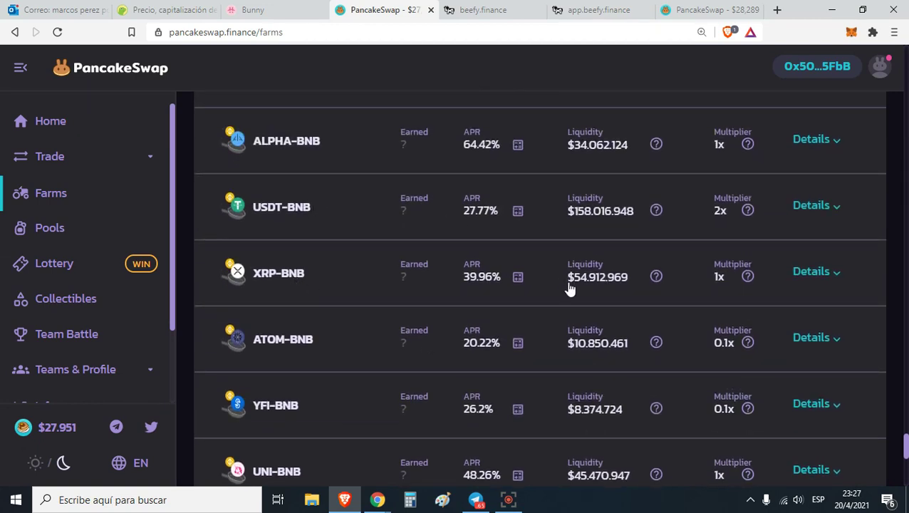
pyautogui.click(327, 274)
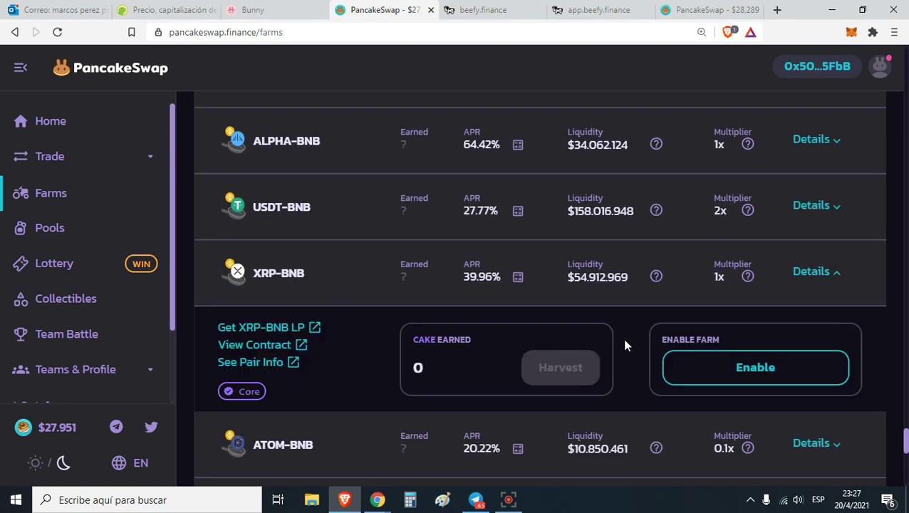
# Step: Enable the XRP-BNB farm, checking the transaction fee and confirming the Cake-LP spending permission in MetaMask
pyautogui.click(772, 371)
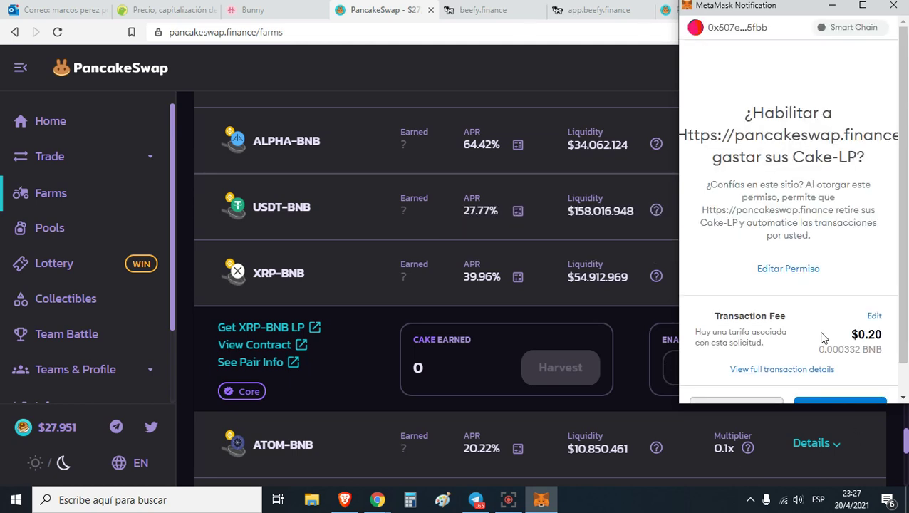
pyautogui.scroll(-1, 838, 345)
pyautogui.moveTo(885, 308); pyautogui.dragTo(799, 312)
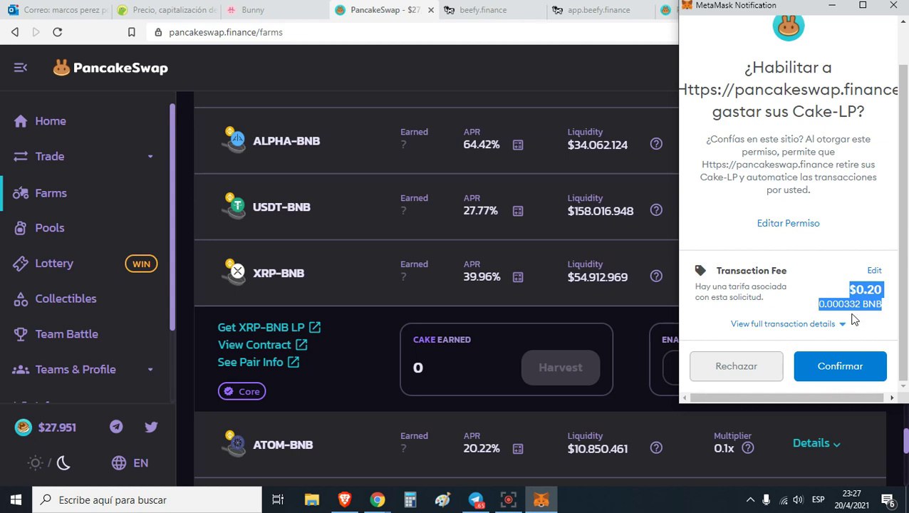
pyautogui.click(856, 371)
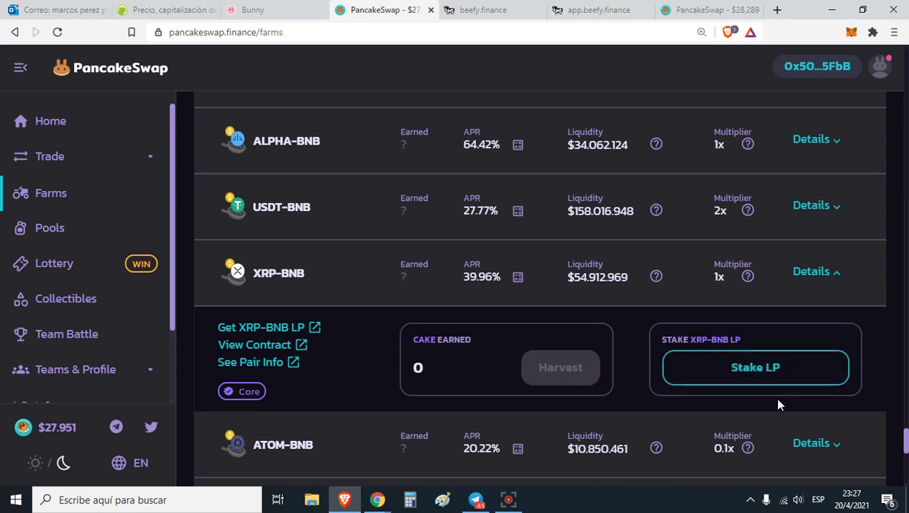
# Step: Stake the maximum XRP-BNB LP balance, checking the total fee and confirming the deposit in MetaMask
pyautogui.click(823, 379)
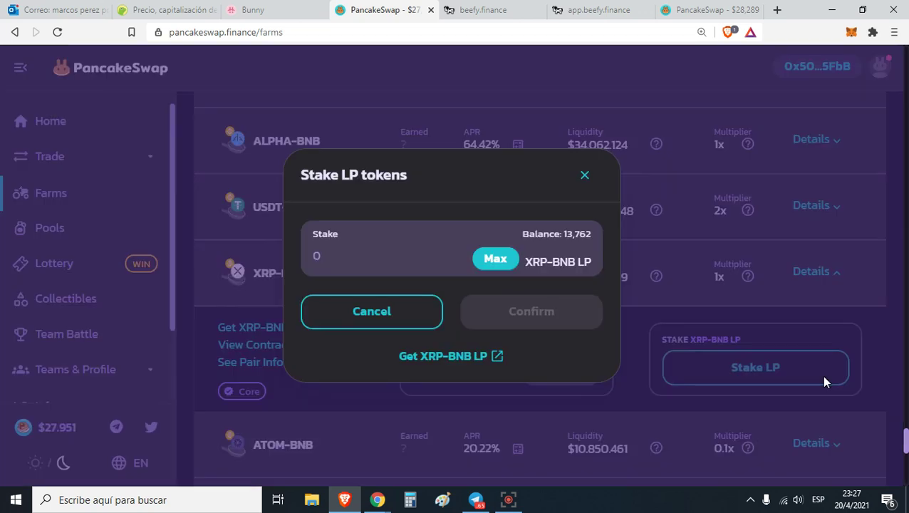
pyautogui.click(498, 260)
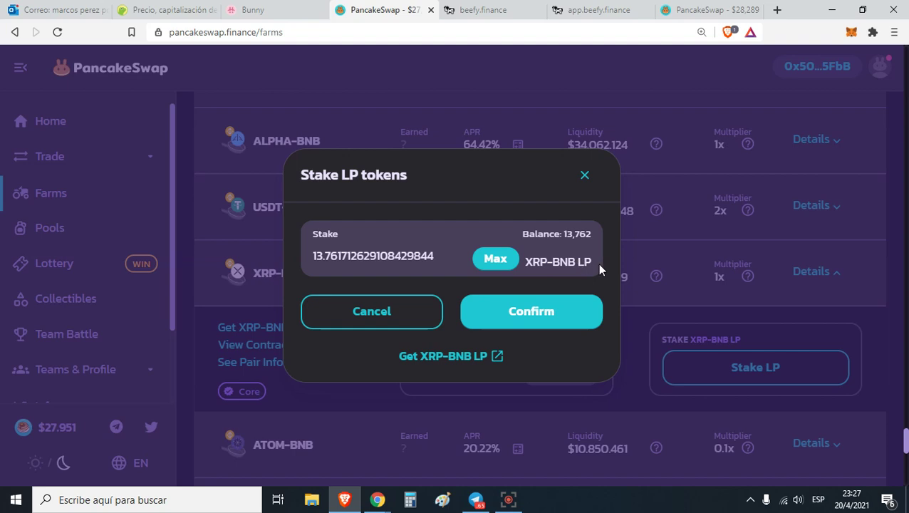
pyautogui.moveTo(600, 269); pyautogui.dragTo(524, 265)
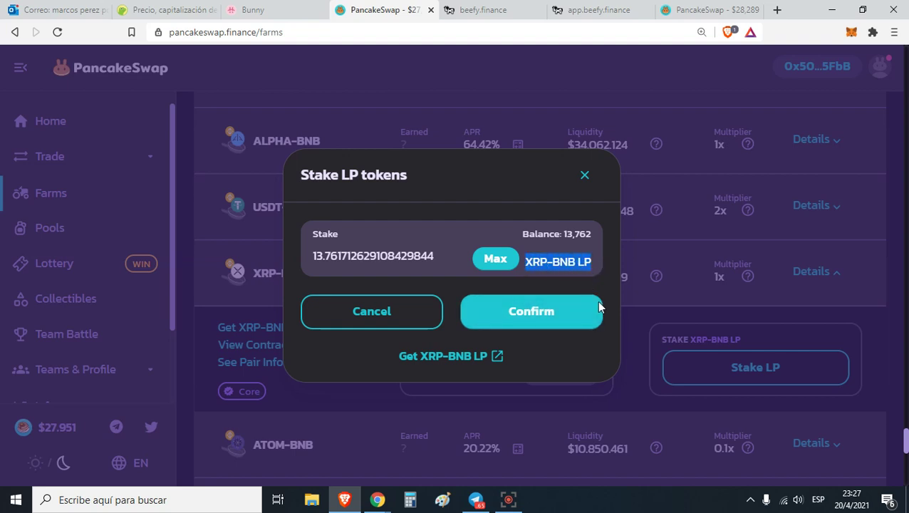
pyautogui.click(528, 320)
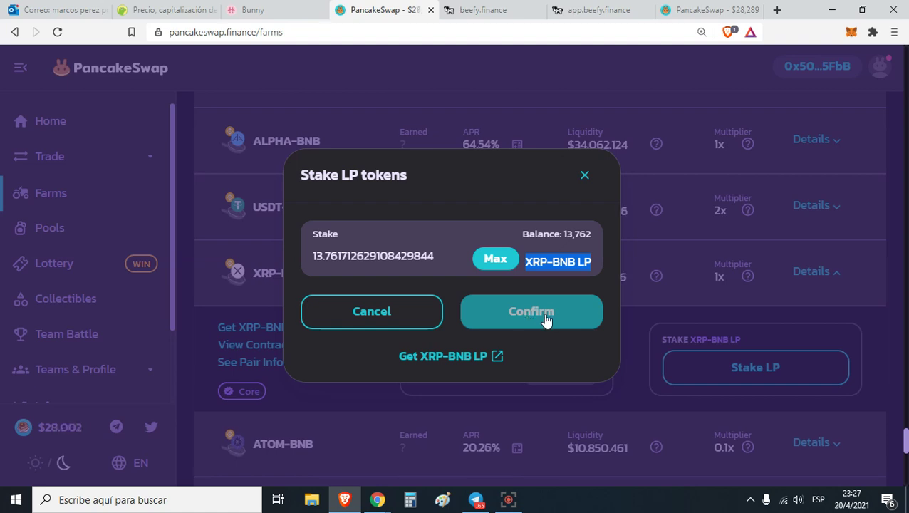
pyautogui.click(544, 321)
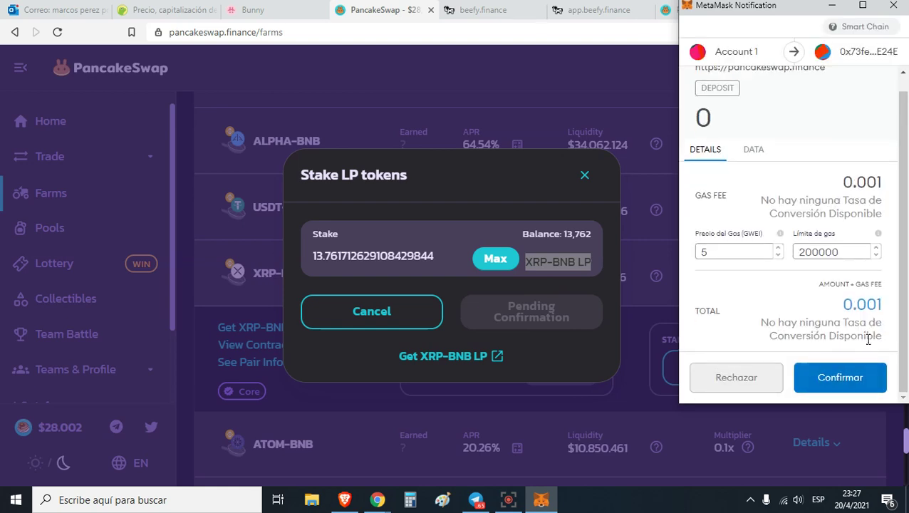
pyautogui.doubleClick(878, 307)
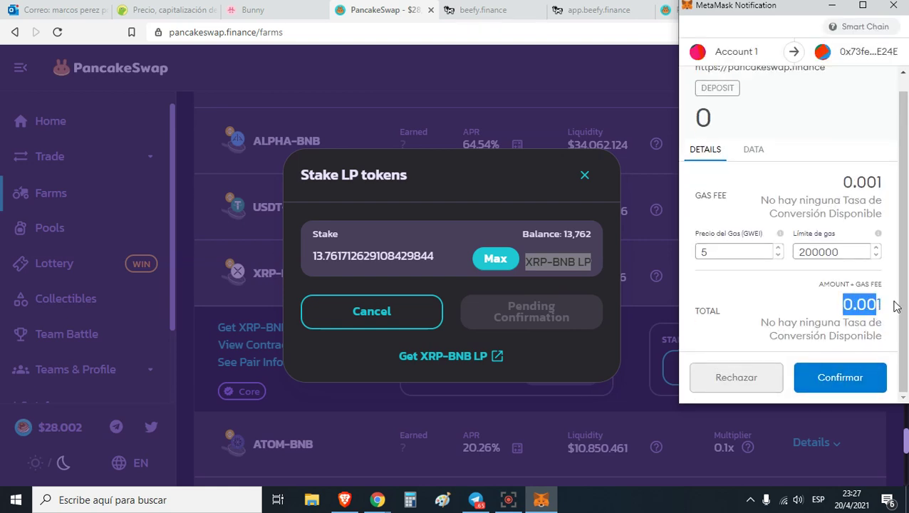
pyautogui.click(852, 381)
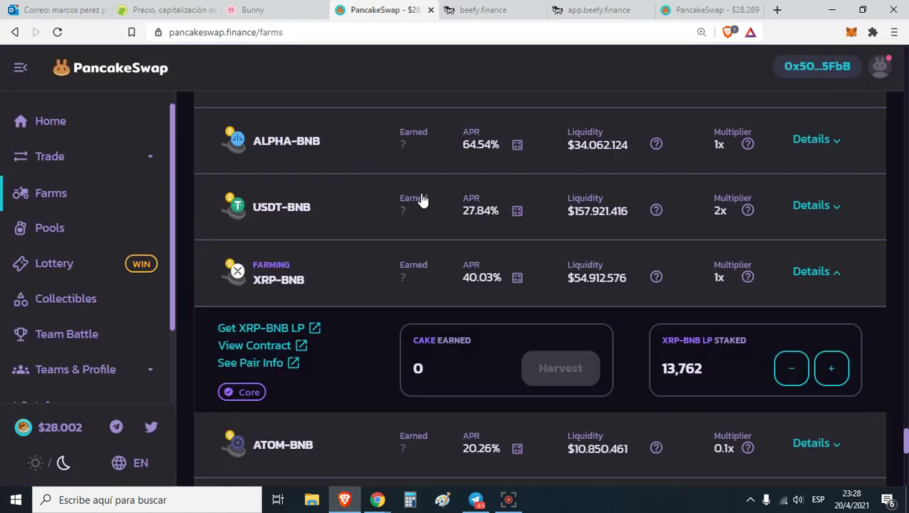
# Step: Review the staked XRP-BNB LP amount and the CAKE earned in the DOT-BNB farm, and return to the start of the farm list
pyautogui.moveTo(717, 381); pyautogui.dragTo(661, 369)
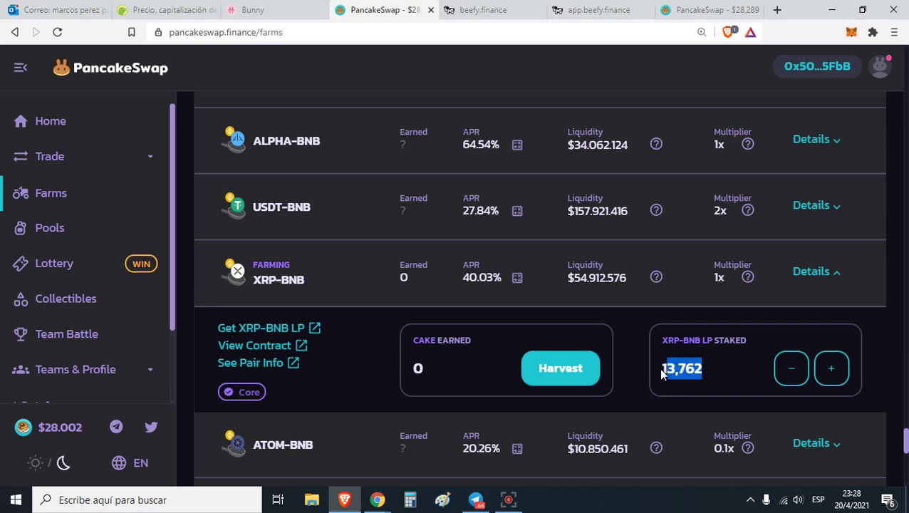
pyautogui.click(547, 426)
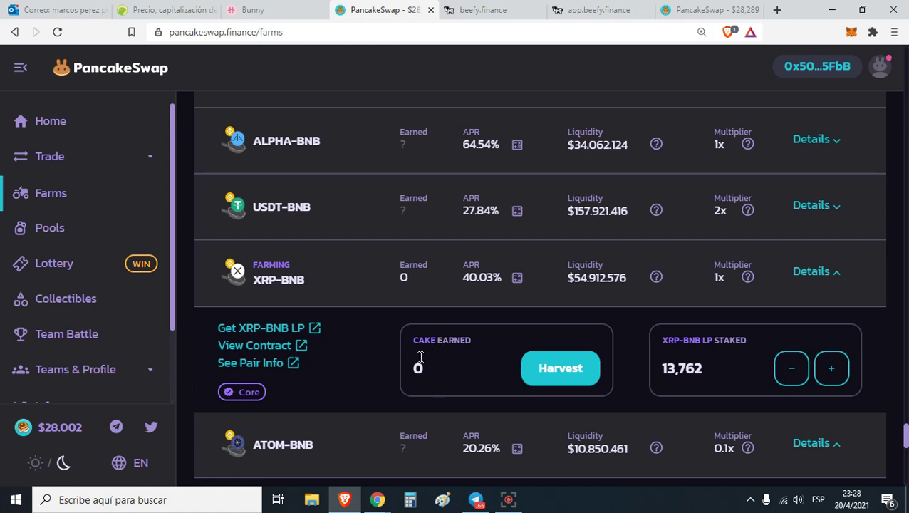
pyautogui.scroll(5, 427, 383)
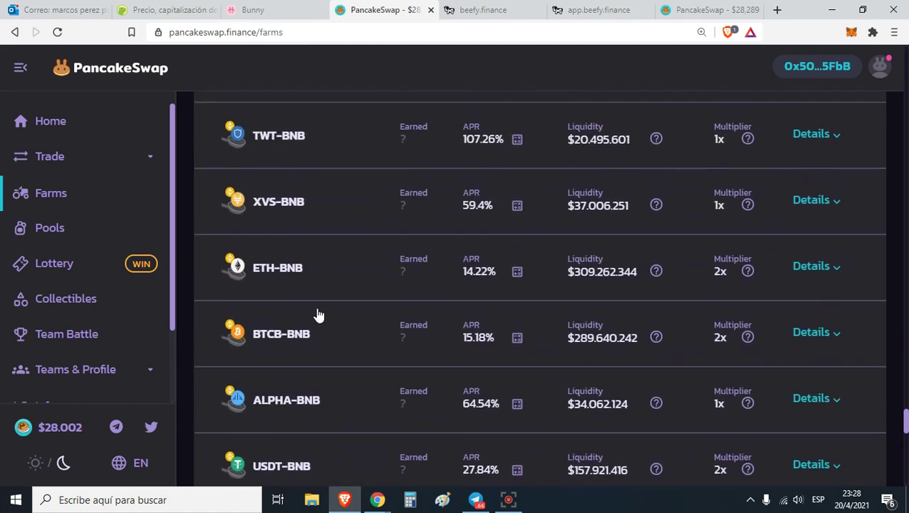
pyautogui.scroll(1, 318, 328)
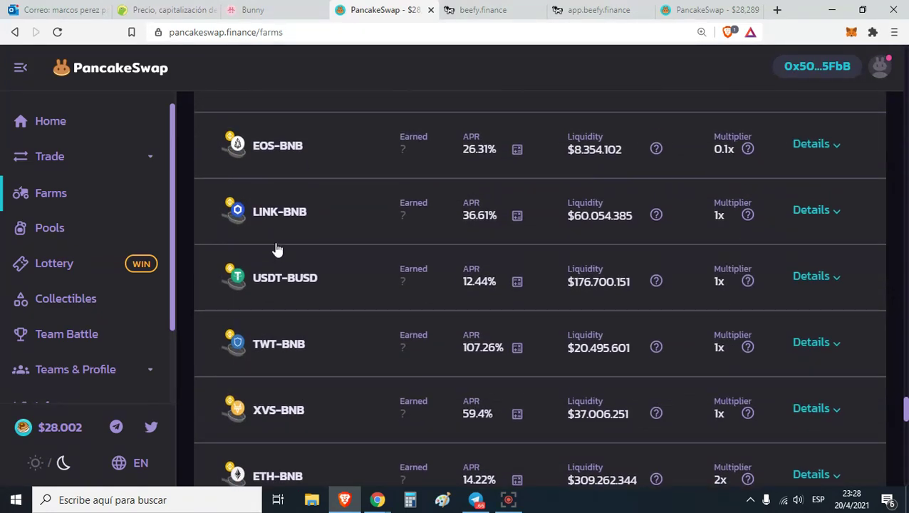
pyautogui.scroll(2, 281, 253)
pyautogui.scroll(1, 292, 278)
pyautogui.click(300, 299)
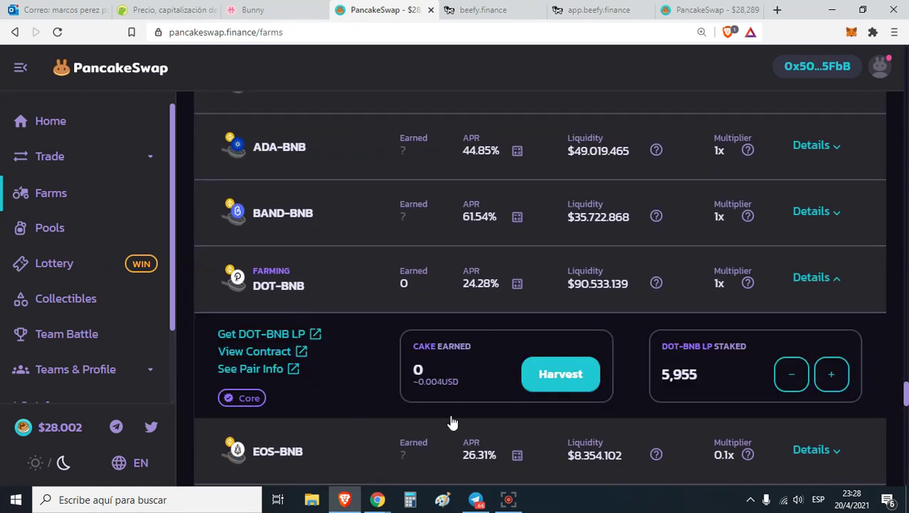
pyautogui.moveTo(473, 387); pyautogui.dragTo(416, 366)
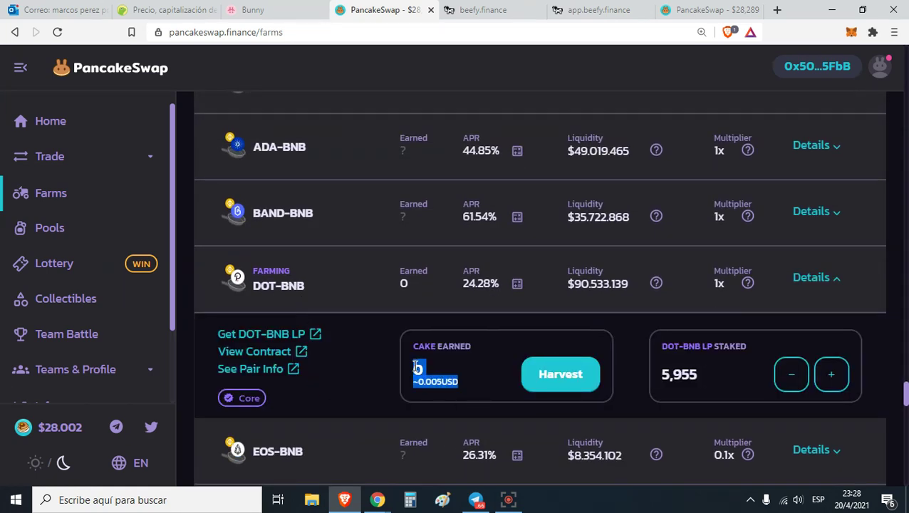
pyautogui.click(299, 292)
pyautogui.click(299, 294)
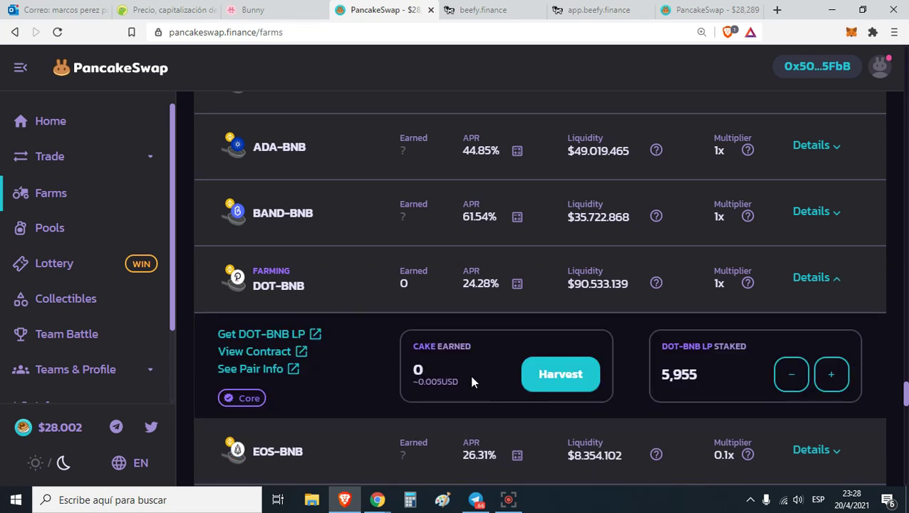
pyautogui.moveTo(462, 387); pyautogui.dragTo(429, 382)
pyautogui.click(404, 379)
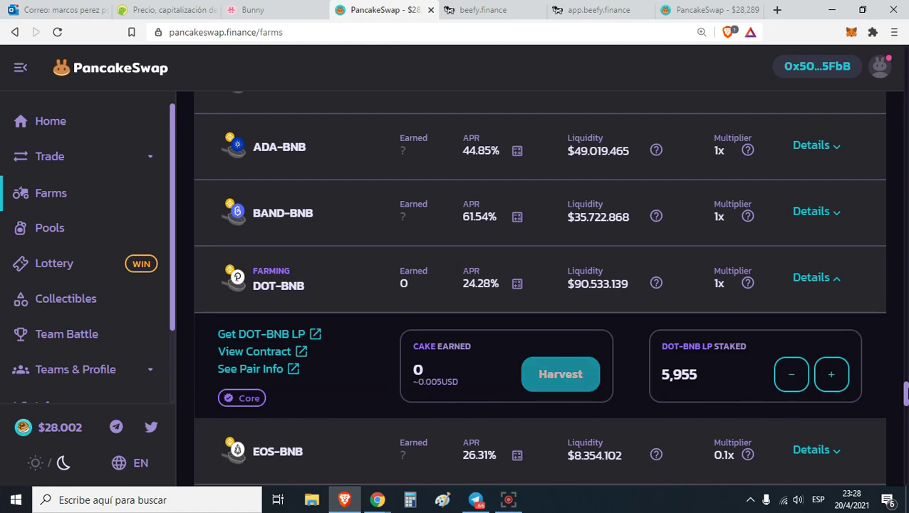
pyautogui.moveTo(906, 403); pyautogui.dragTo(892, 77)
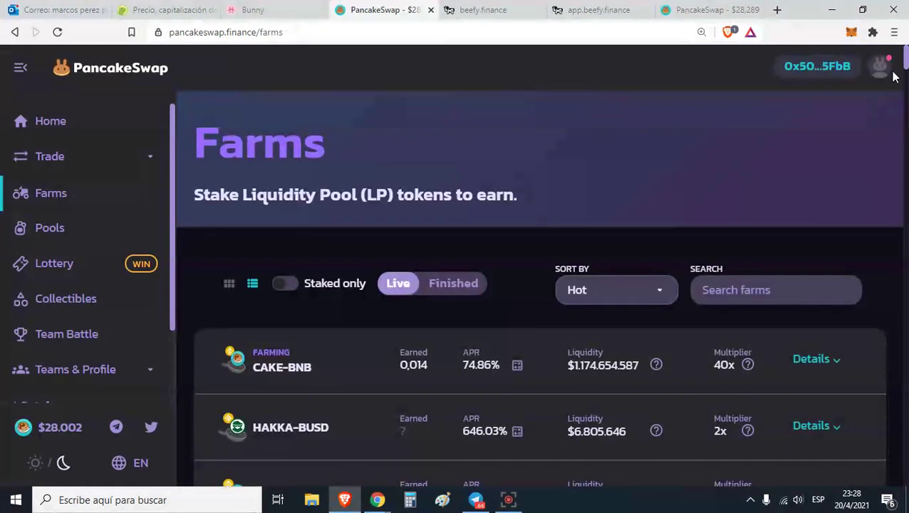
# Step: Expand the CAKE-BNB farm's details and examine the CAKE earned with its dollar equivalent
pyautogui.scroll(-3, 341, 368)
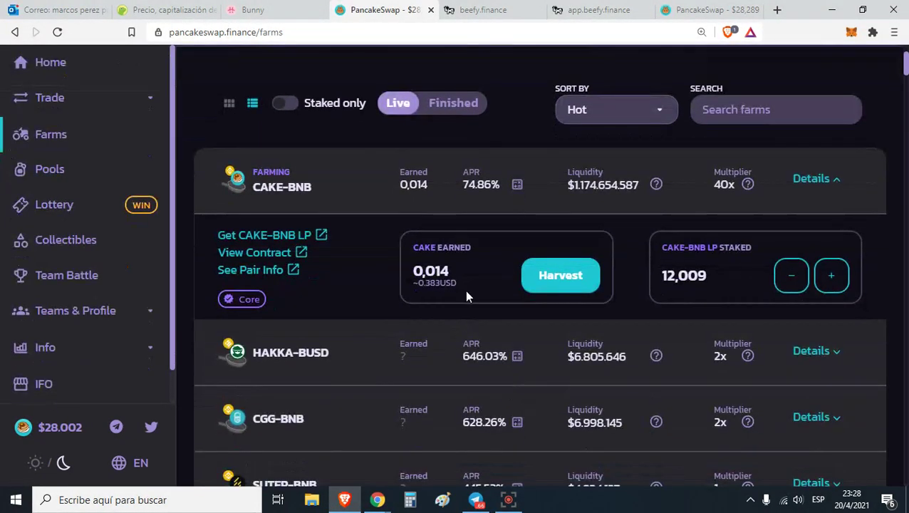
pyautogui.moveTo(463, 289); pyautogui.dragTo(415, 272)
pyautogui.hotkey('ctrl', '+')
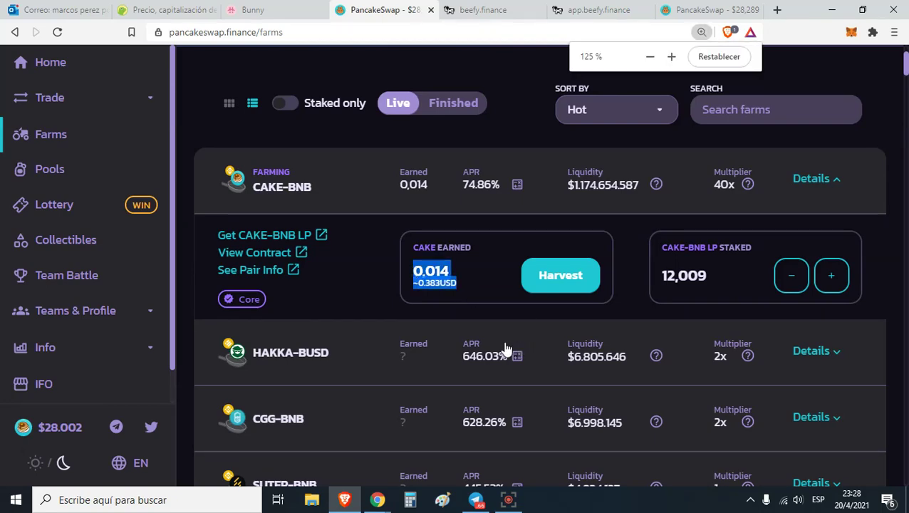
pyautogui.click(444, 371)
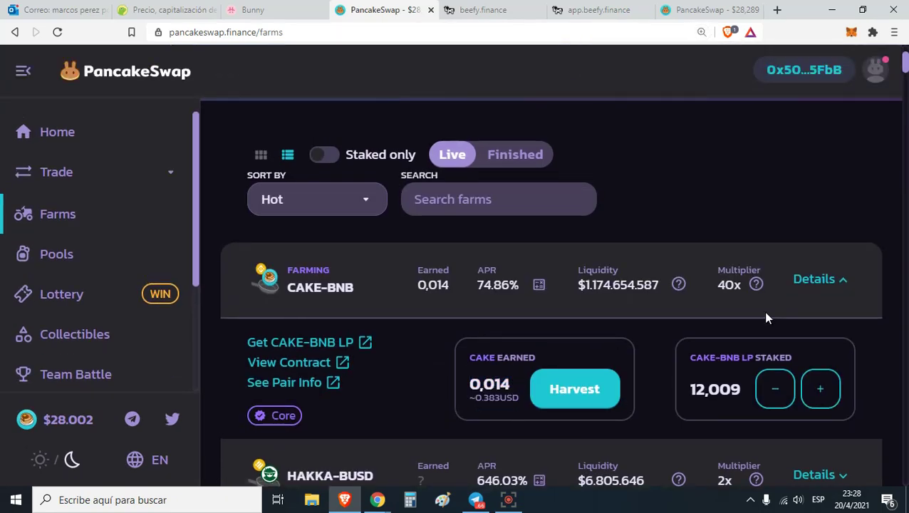
pyautogui.scroll(5, 260, 237)
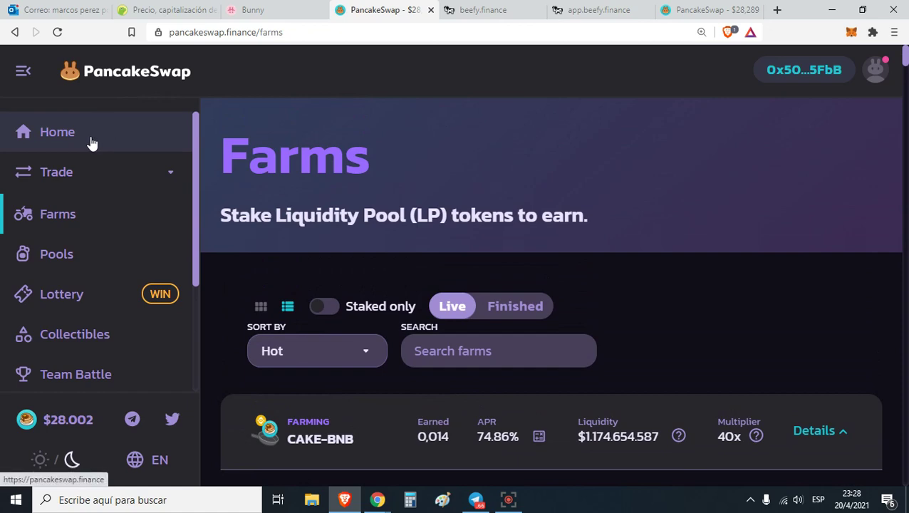
# Step: Go to the PancakeSwap home page and review the Total Value Locked figure and the CAKE to harvest
pyautogui.click(89, 140)
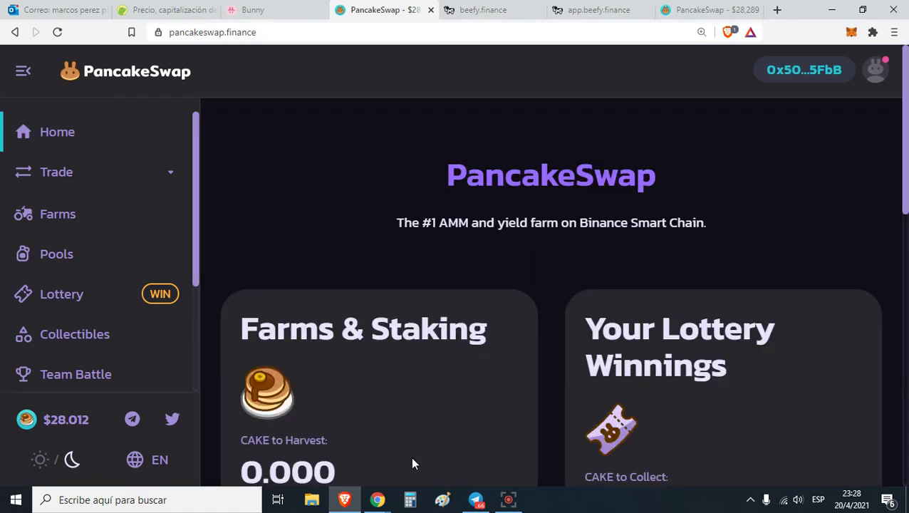
pyautogui.scroll(-10, 567, 348)
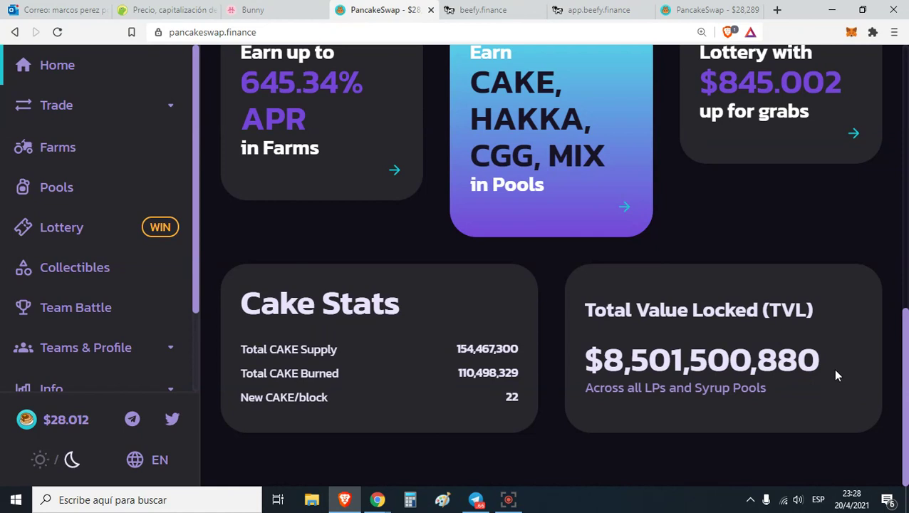
pyautogui.moveTo(837, 376); pyautogui.dragTo(600, 361)
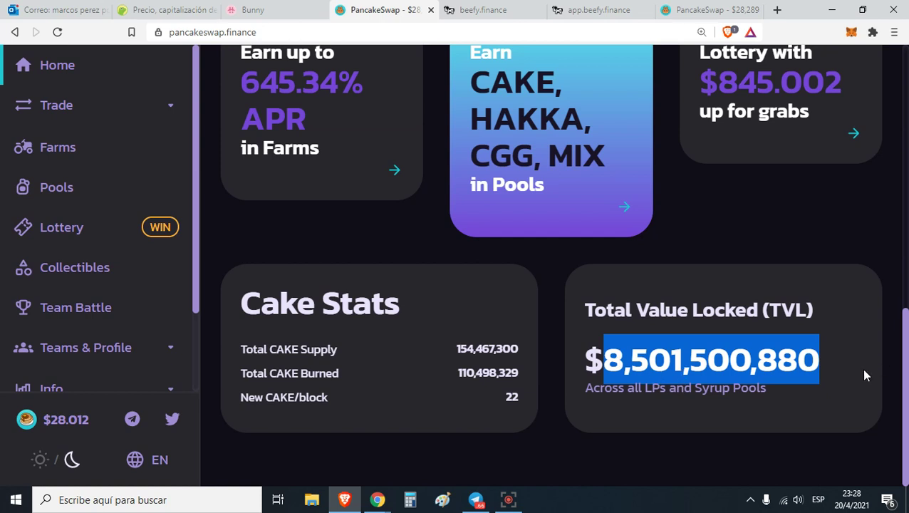
pyautogui.click(857, 403)
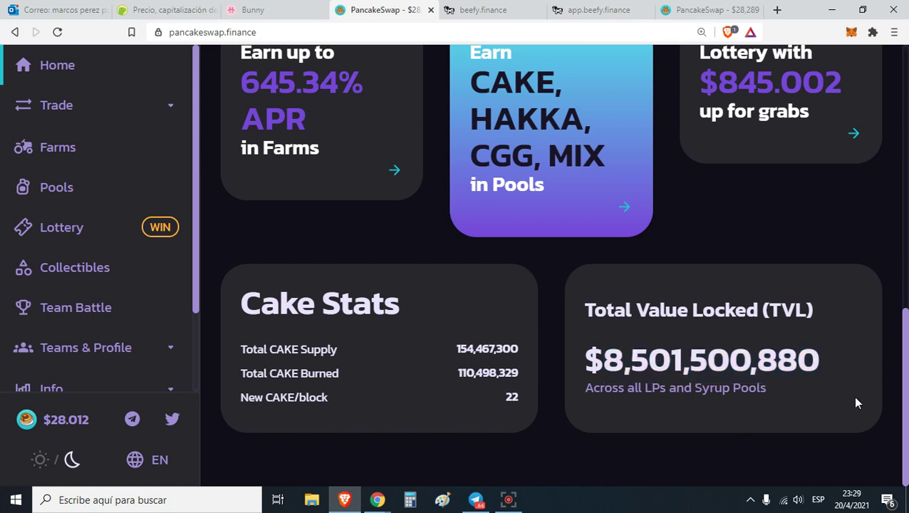
pyautogui.scroll(10, 306, 321)
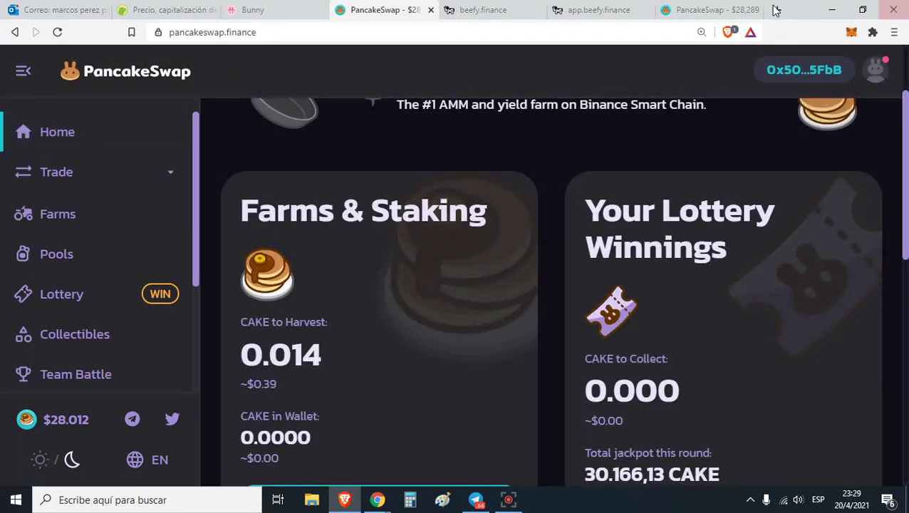
# Step: Switch to the Chrome window showing the Cripto Positivo Masivo YouTube channel and bring up the Screen Recorder window
pyautogui.click(593, 8)
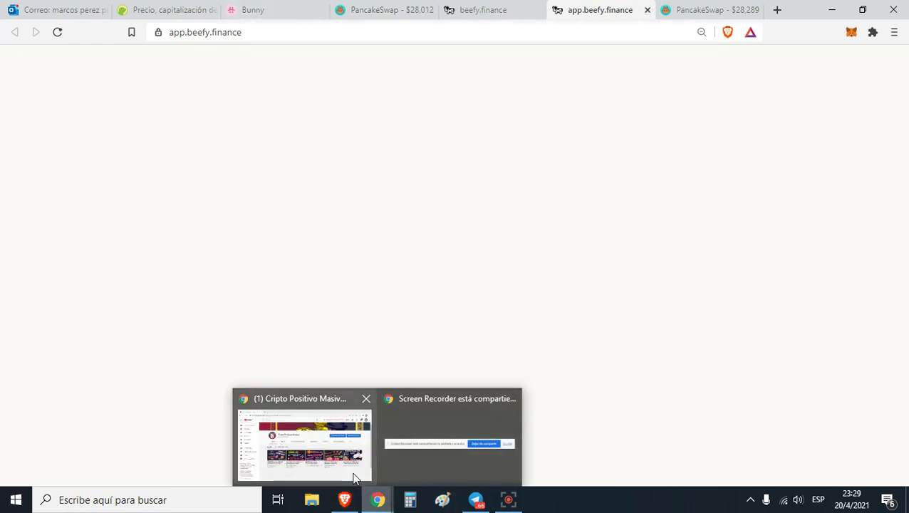
pyautogui.click(296, 408)
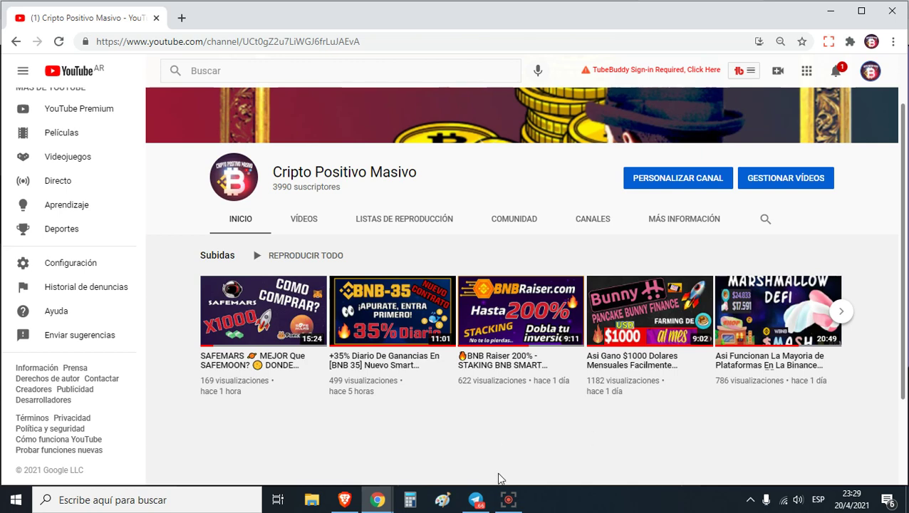
pyautogui.click(515, 505)
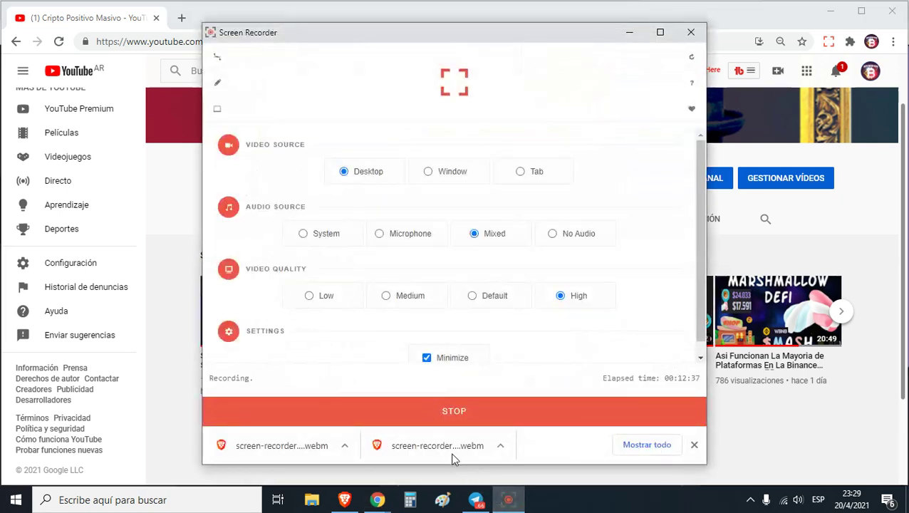